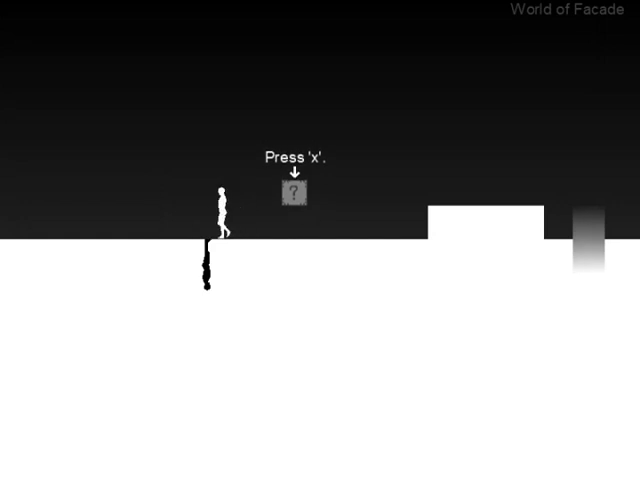
Walk the white figure to the question box and read its hint
{"action": "key", "text": "Left"}
{"action": "key", "text": "Right"}
{"action": "key", "text": "Right"}
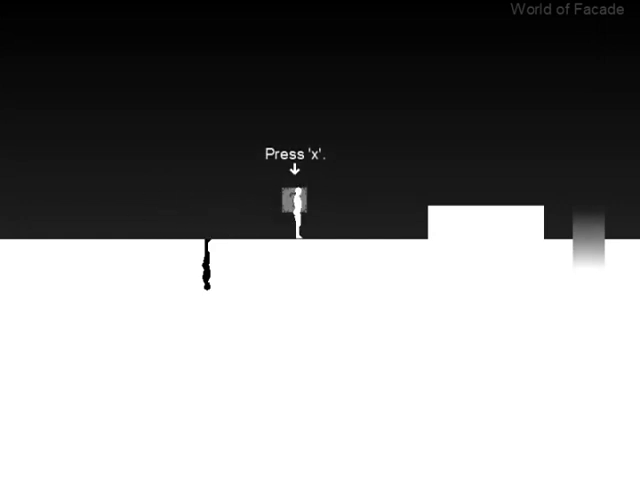
{"action": "key", "text": "x"}
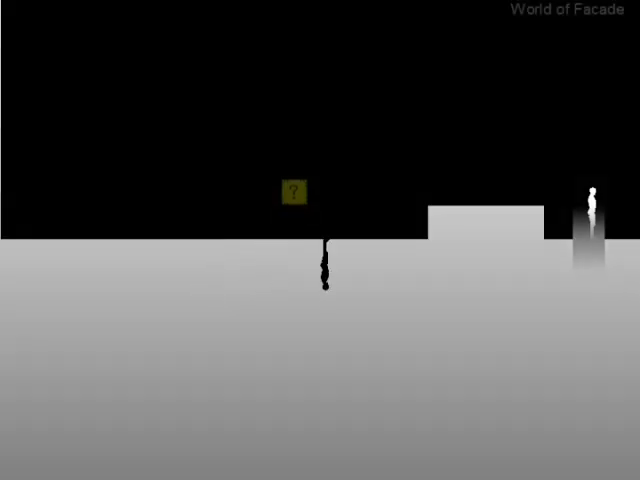
Move the upside-down figure right and jump it onto the raised platform
{"action": "key", "text": "Right"}
{"action": "key", "text": "Left"}
{"action": "key", "text": "Right"}
{"action": "key", "text": "Up"}
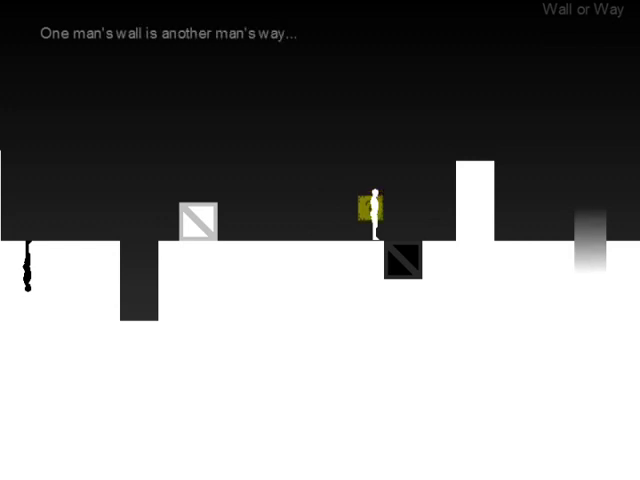
Push the light crate left and drop it into the gap below
{"action": "key", "text": "Left"}
{"action": "key", "text": "Left"}
{"action": "key", "text": "Left"}
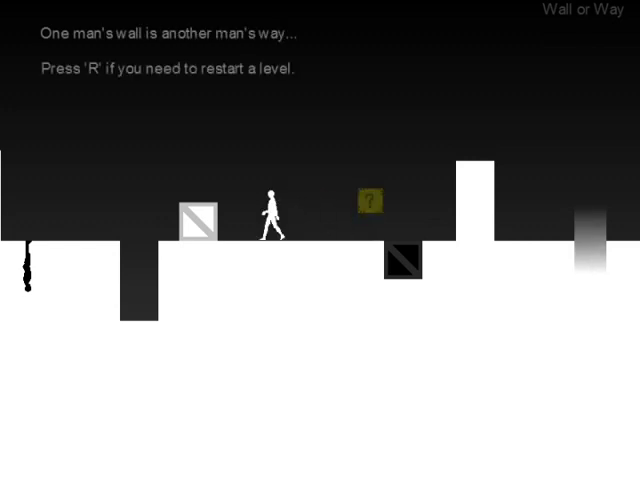
{"action": "key", "text": "Left"}
{"action": "key", "text": "Left"}
{"action": "key", "text": "Left"}
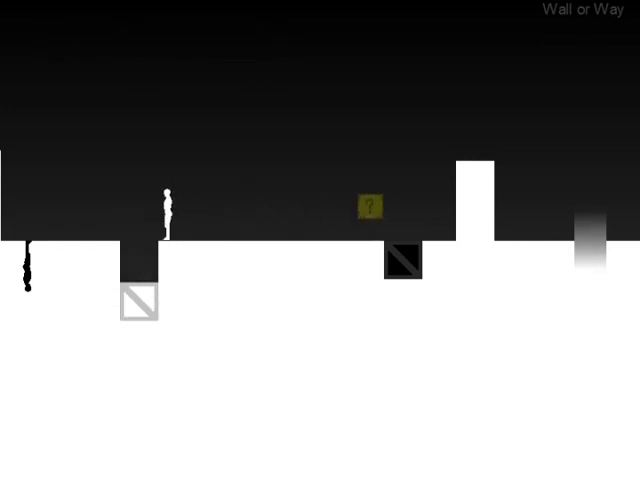
{"action": "key", "text": "Right"}
{"action": "key", "text": "Right"}
{"action": "key", "text": "Right"}
{"action": "key", "text": "Right"}
Jump the white figure at the tall pillar, then walk it left and back right
{"action": "key", "text": "Up"}
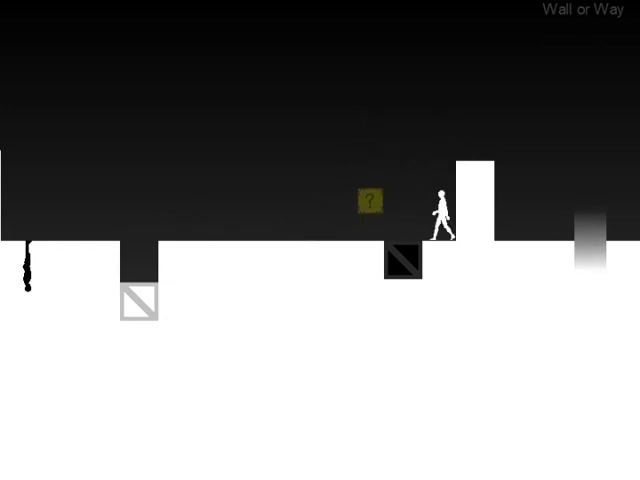
{"action": "key", "text": "Left"}
{"action": "key", "text": "space"}
{"action": "key", "text": "Right"}
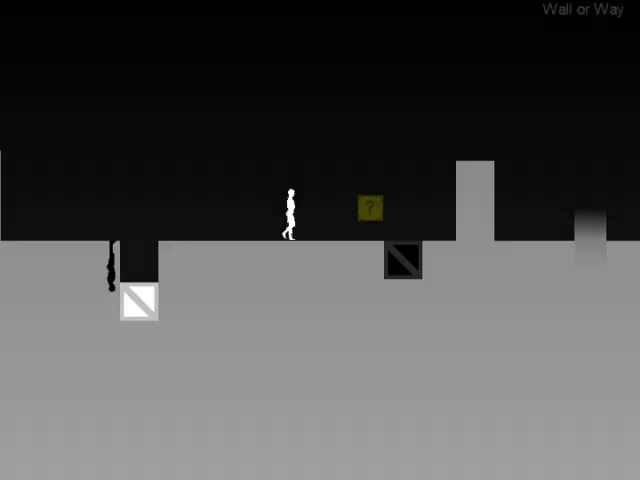
{"action": "key", "text": "Right"}
{"action": "key", "text": "space"}
Switch to the upside-down figure and push the dark crate into the pillar gap
{"action": "key", "text": "Right"}
{"action": "key", "text": "Left"}
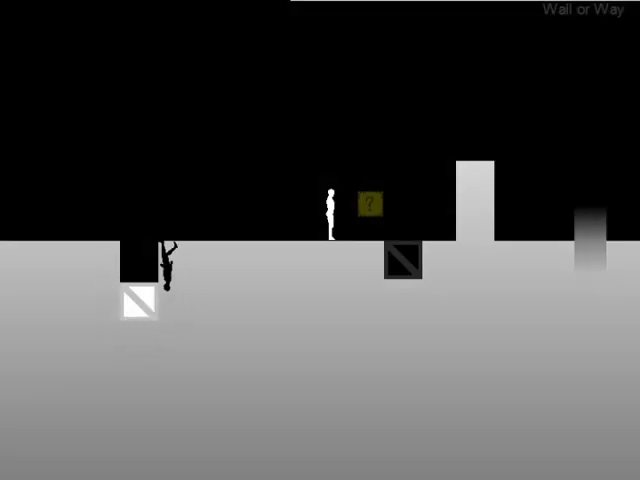
{"action": "key", "text": "Left"}
{"action": "key", "text": "Right"}
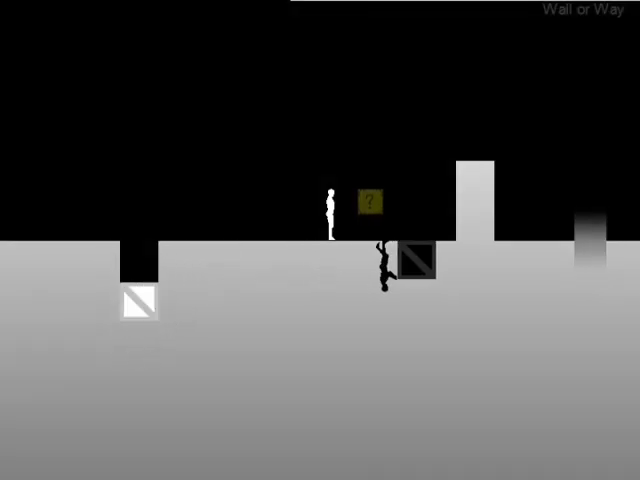
{"action": "key", "text": "Right"}
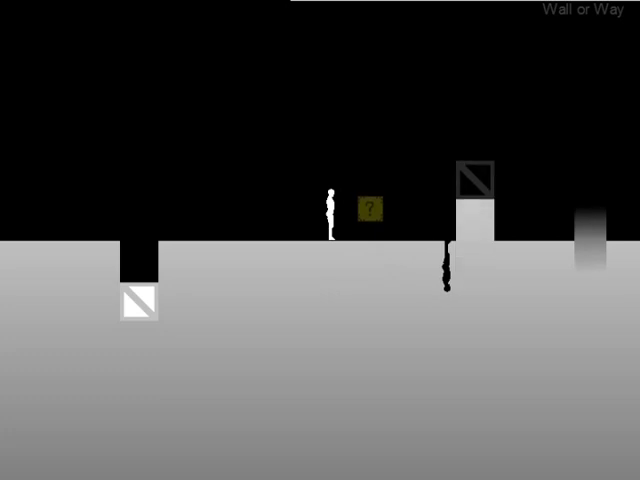
Jump the upside-down figure past the crate pillar toward the exit
{"action": "key", "text": "Up"}
{"action": "key", "text": "Right"}
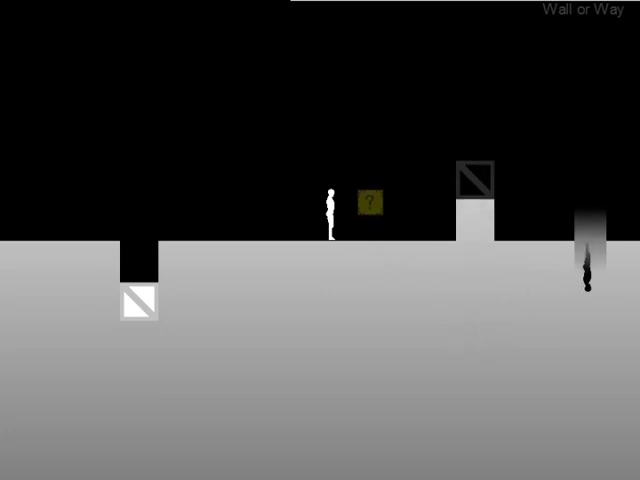
{"action": "key", "text": "Left"}
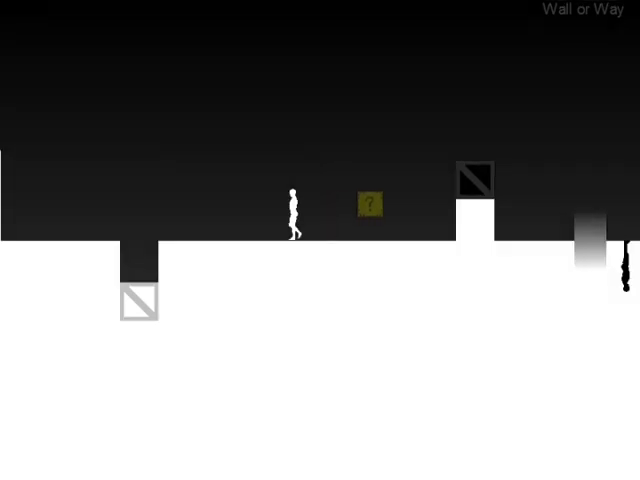
Switch back to the white figure, climb the crate pillar, and walk into the exit
{"action": "key", "text": "space"}
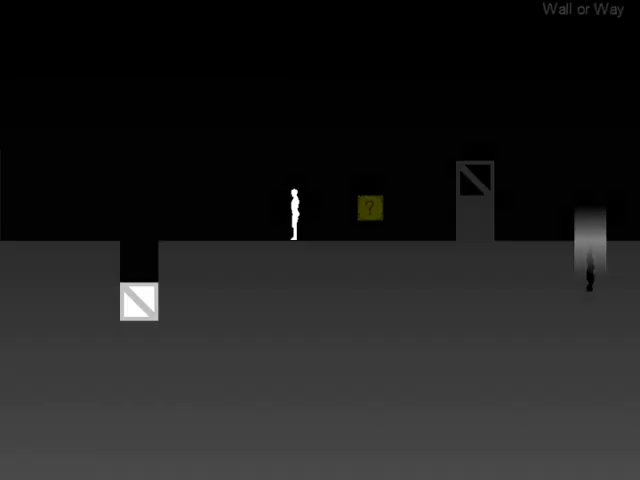
{"action": "key", "text": "Right"}
{"action": "key", "text": "Up"}
{"action": "key", "text": "Right"}
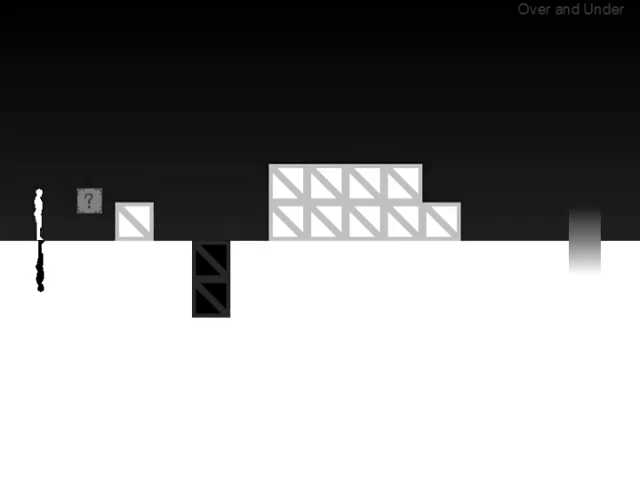
Push the small white crate off the ledge onto the dark box and jump over it
{"action": "key", "text": "Right"}
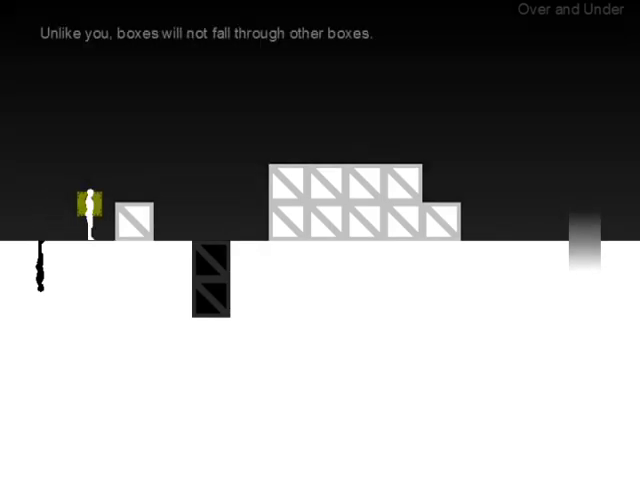
{"action": "key", "text": "Right"}
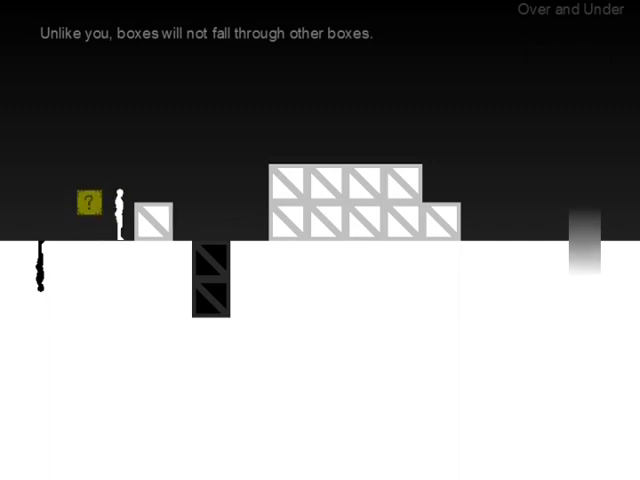
{"action": "key", "text": "Right"}
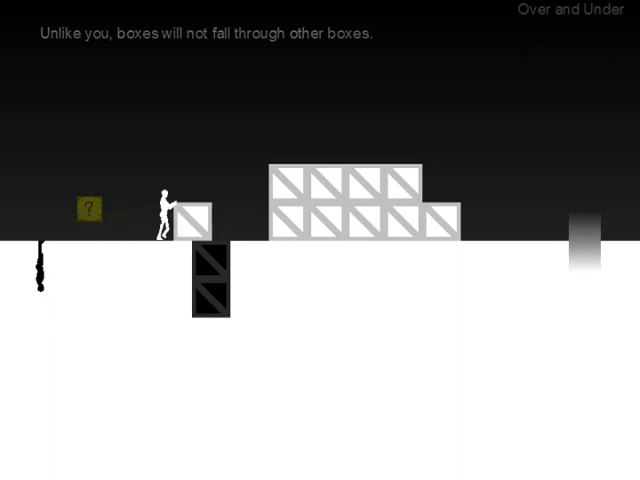
{"action": "key", "text": "Up"}
{"action": "key", "text": "Right"}
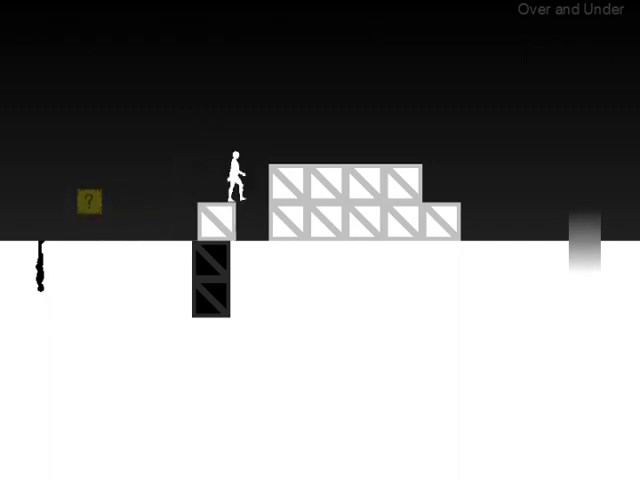
Shift the small crate back left, then right into the stack, and drop into the dark box
{"action": "key", "text": "Left"}
{"action": "key", "text": "Left"}
{"action": "key", "text": "Up"}
{"action": "key", "text": "Left"}
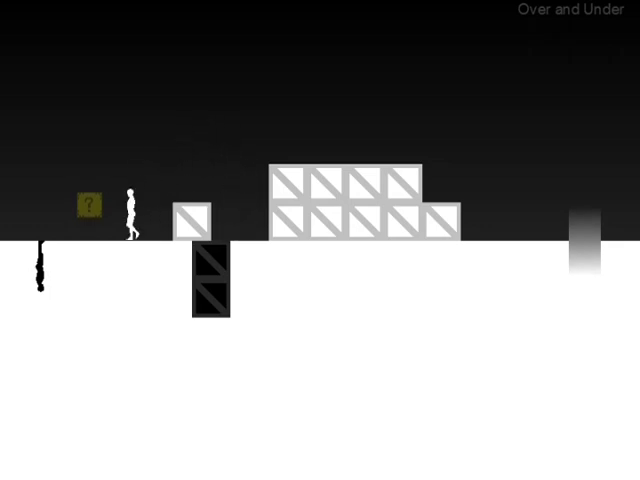
{"action": "key", "text": "Right"}
{"action": "key", "text": "Down"}
{"action": "key", "text": "Right"}
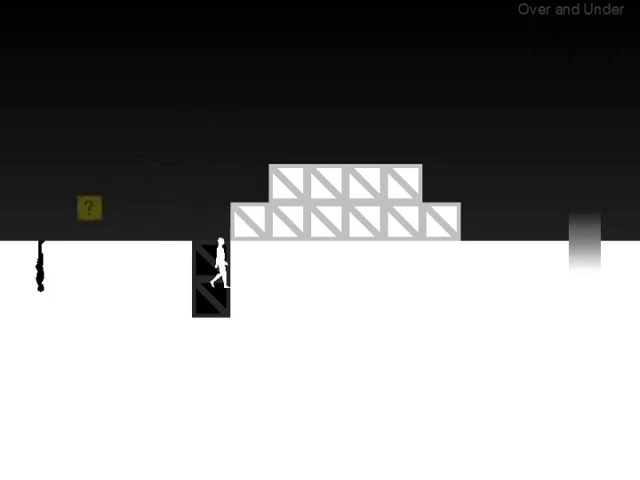
Restart the level with R, push the small crate right again, and take the upside-down figure
{"action": "key", "text": "r"}
{"action": "key", "text": "Right"}
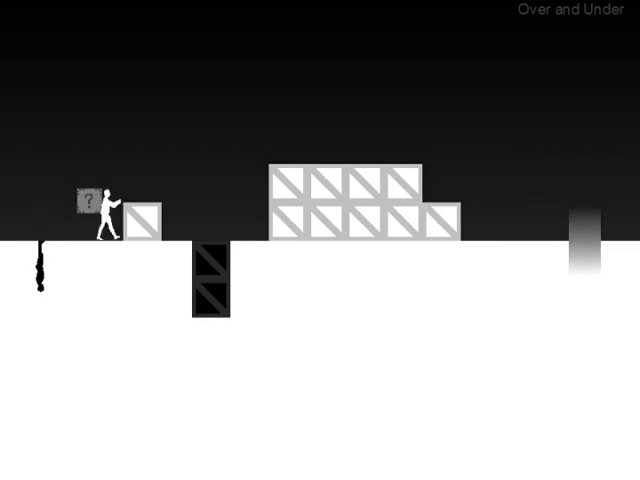
{"action": "key", "text": "Right"}
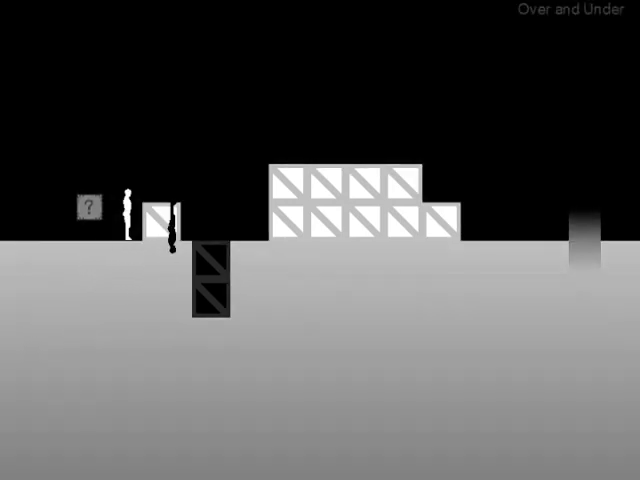
{"action": "key", "text": "space"}
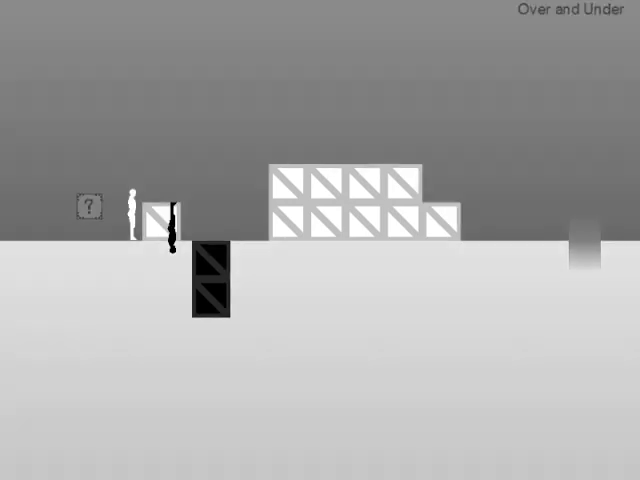
Push the dark crate right, jump over it, and walk the upside-down figure into the exit
{"action": "key", "text": "Right"}
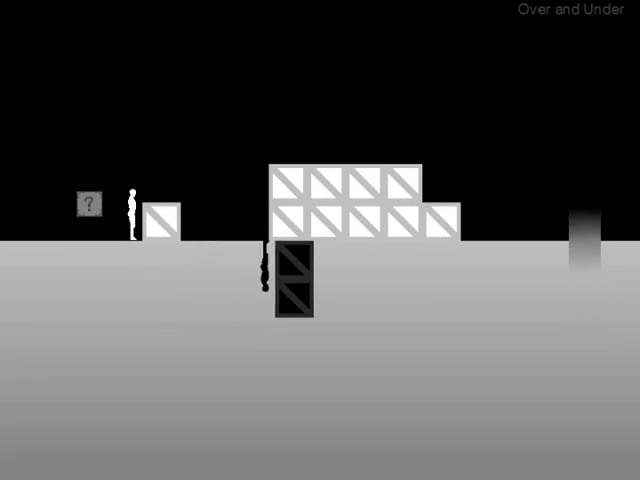
{"action": "key", "text": "Right"}
{"action": "key", "text": "Up"}
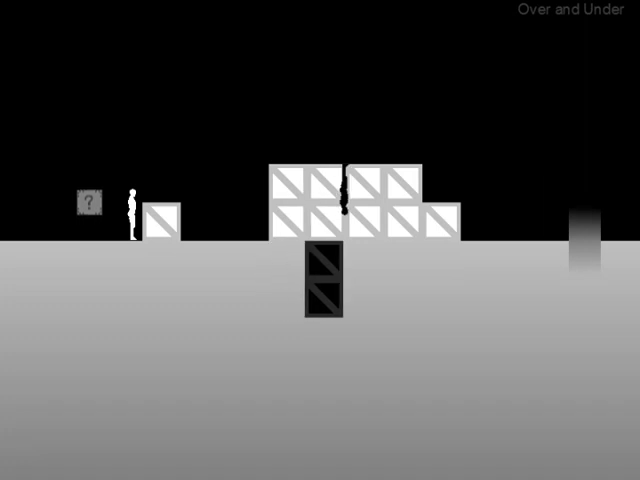
{"action": "key", "text": "Right"}
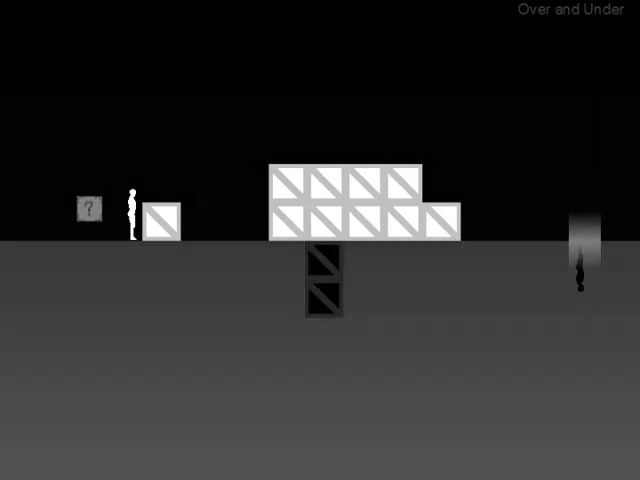
Push the small crate, climb the crate stack, and walk the white figure into the exit
{"action": "key", "text": "Right"}
{"action": "key", "text": "Up"}
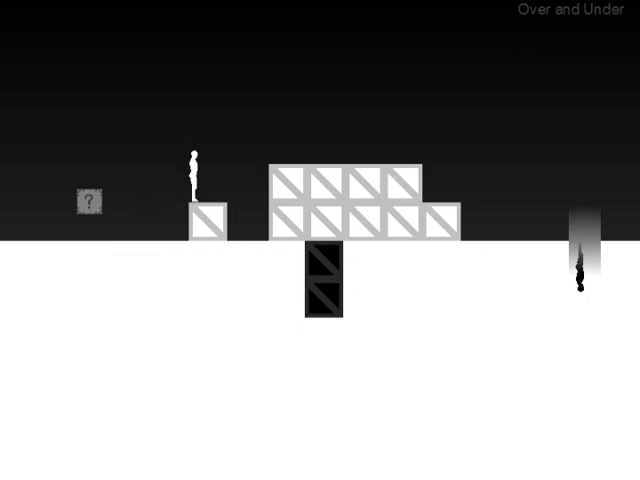
{"action": "key", "text": "Up"}
{"action": "key", "text": "Right"}
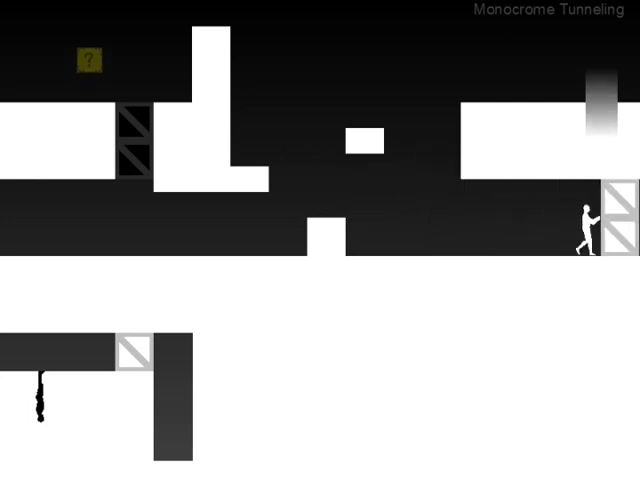
Push the grey crate off the right edge, then switch to the black figure
{"action": "key", "text": "Right"}
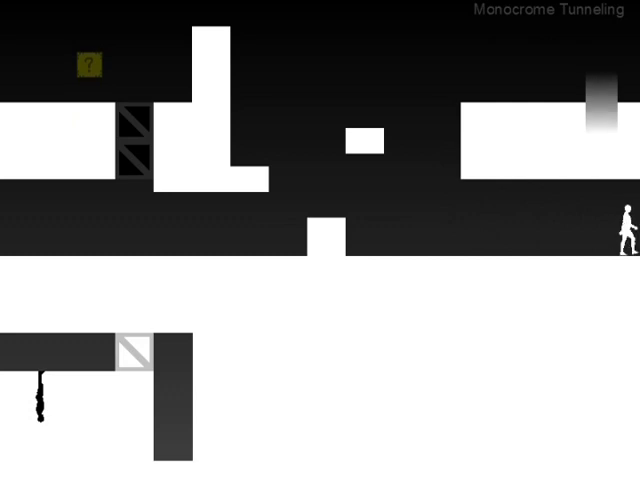
{"action": "key", "text": "space"}
{"action": "key", "text": "Right"}
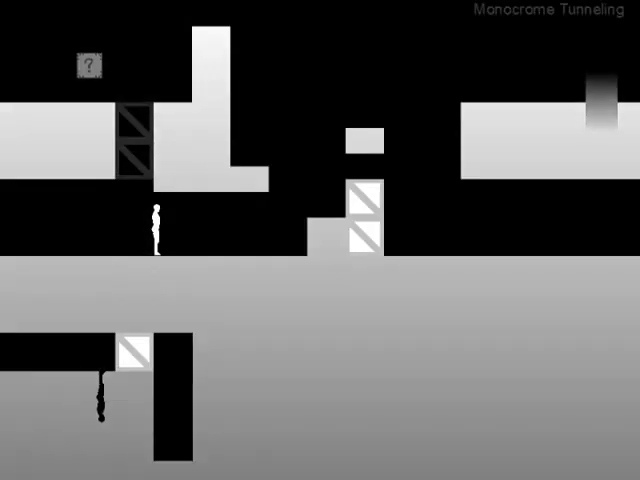
{"action": "key", "text": "Right"}
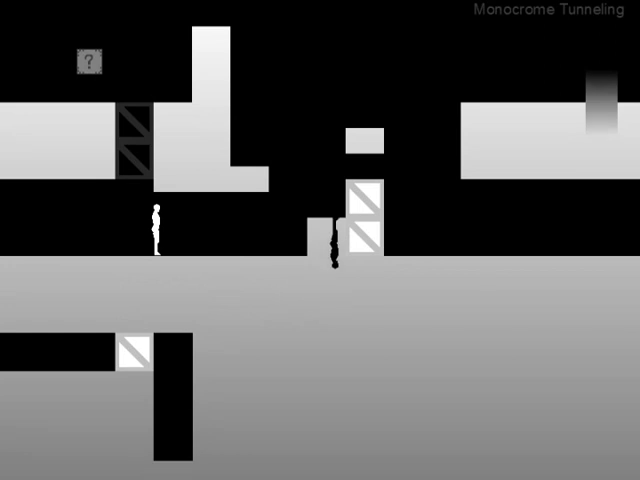
Drop the black figure under the small block; move the white figure toward the L-block ledge
{"action": "key", "text": "Right"}
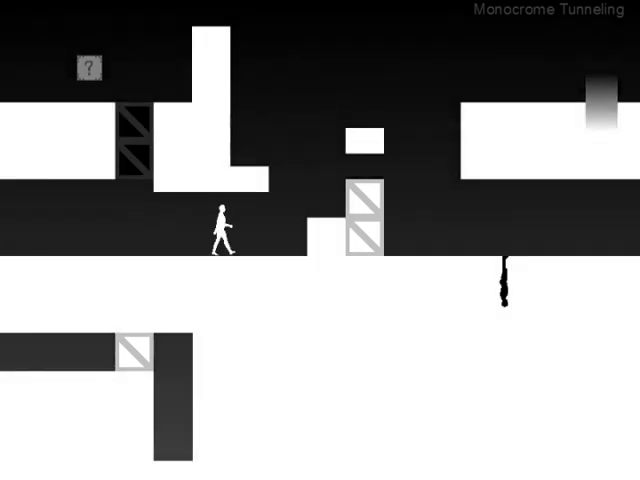
{"action": "key", "text": "Up"}
{"action": "key", "text": "Left"}
{"action": "key", "text": "Right"}
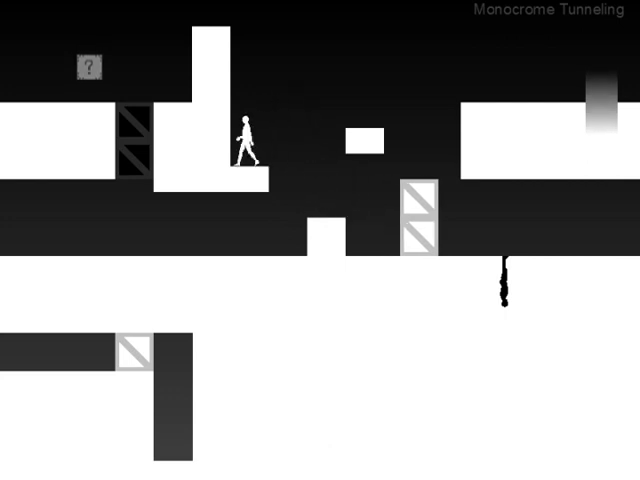
Climb the white figure onto the L-block ledge and jump up into the upper corridor
{"action": "key", "text": "Right"}
{"action": "key", "text": "Up"}
{"action": "key", "text": "Left"}
{"action": "key", "text": "Up"}
{"action": "key", "text": "Right"}
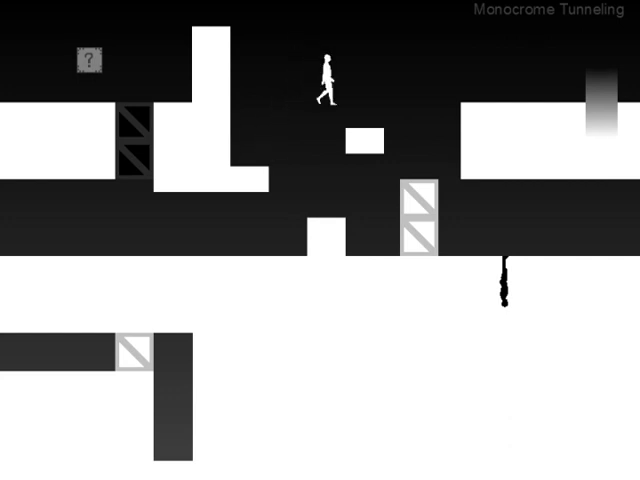
{"action": "key", "text": "Right"}
{"action": "key", "text": "Up"}
{"action": "key", "text": "Left"}
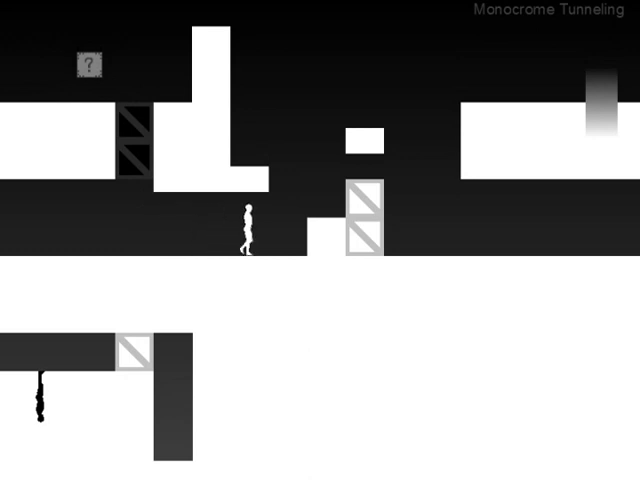
Restart the level, leap the white figure over the crate stack, and head right
{"action": "key", "text": "Up"}
{"action": "key", "text": "Left"}
{"action": "key", "text": "Up"}
{"action": "key", "text": "Right"}
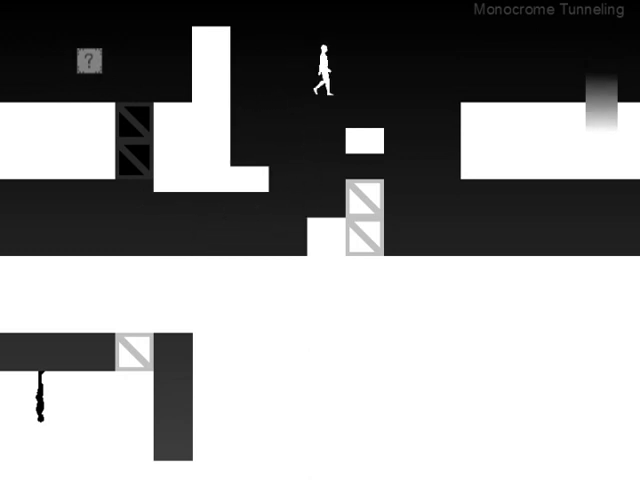
{"action": "key", "text": "Left"}
{"action": "key", "text": "Up"}
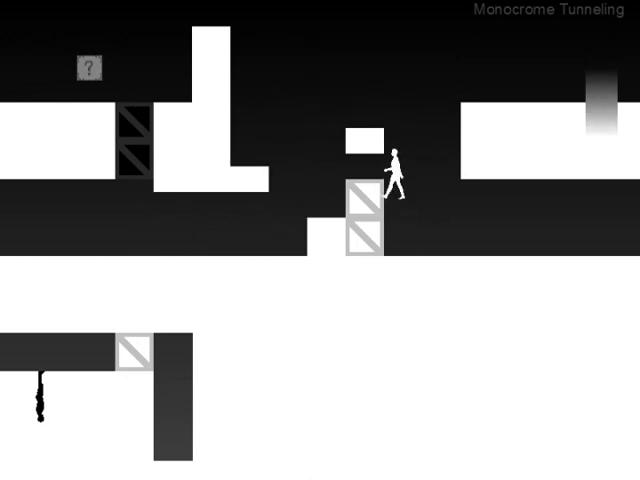
{"action": "key", "text": "Right"}
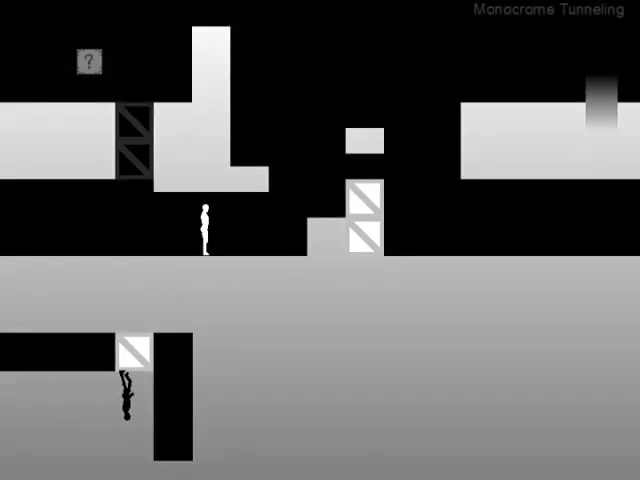
{"action": "key", "text": "Right"}
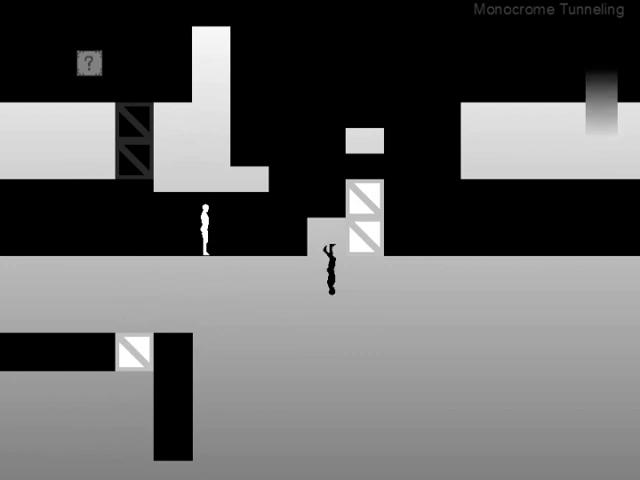
Drop the white figure to the lower floor; walk the black figure off the crates and back
{"action": "key", "text": "Left"}
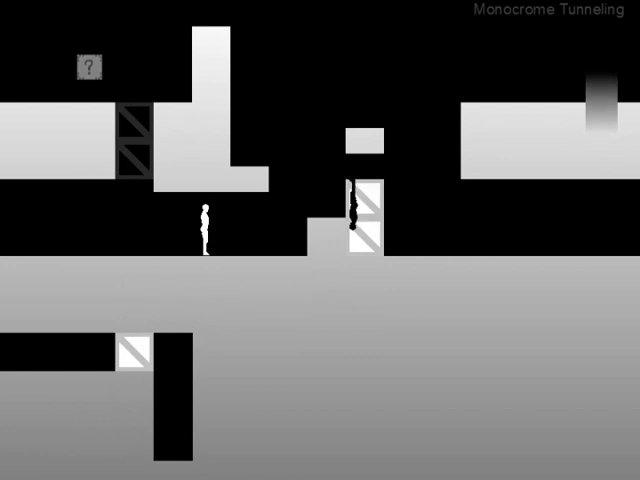
{"action": "key", "text": "Left"}
{"action": "key", "text": "Left"}
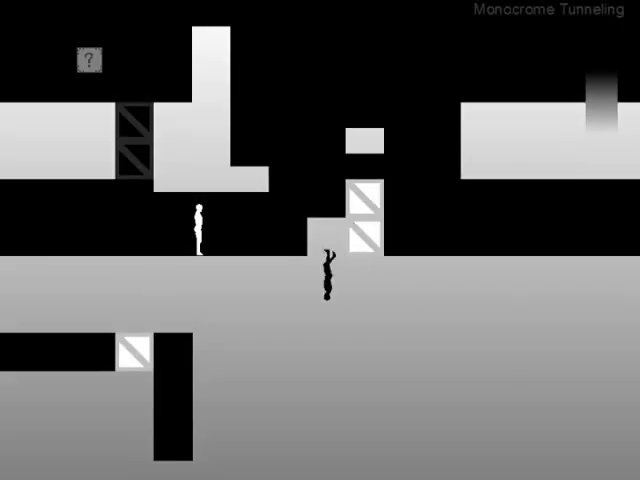
{"action": "key", "text": "Left"}
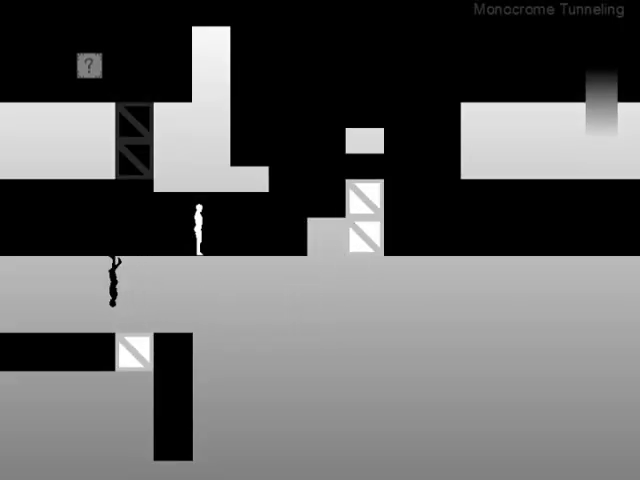
{"action": "key", "text": "Right"}
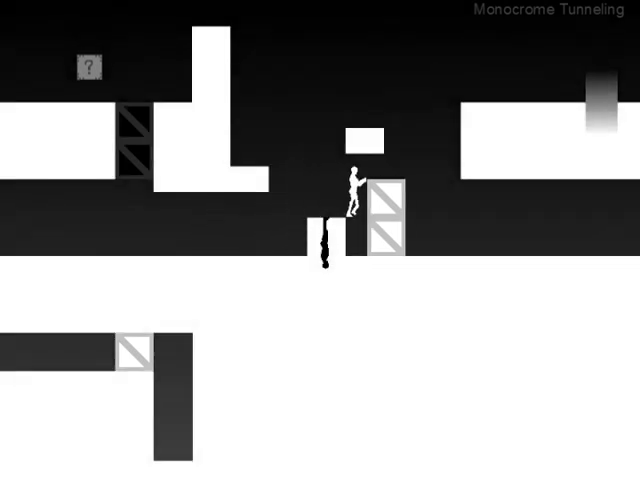
Climb the white figure onto the white ledge via the small block and reach the exit
{"action": "key", "text": "Left"}
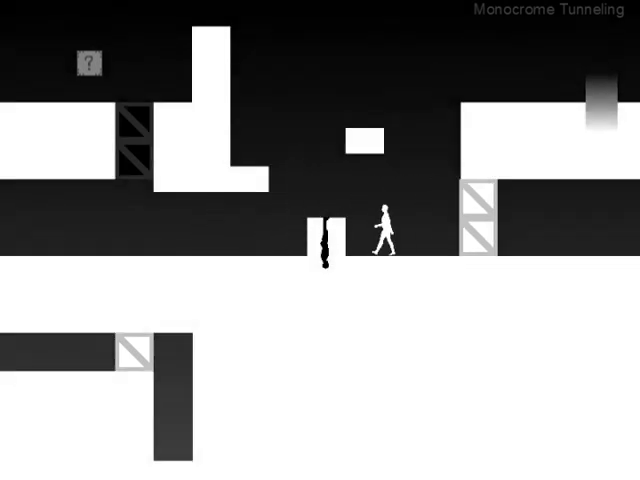
{"action": "key", "text": "Up"}
{"action": "key", "text": "Up"}
{"action": "key", "text": "Right"}
{"action": "key", "text": "Right"}
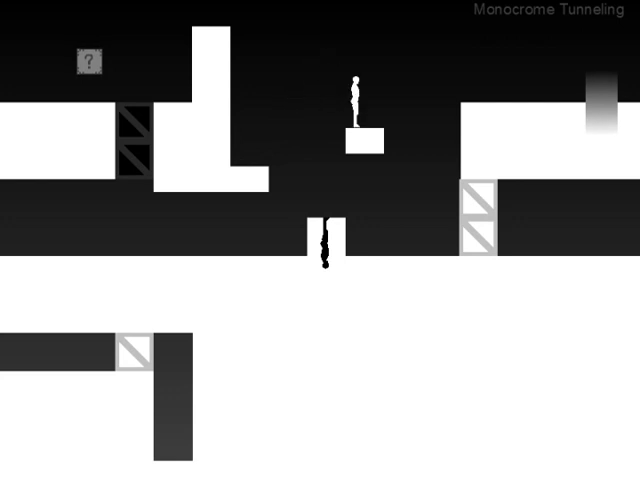
{"action": "key", "text": "Right"}
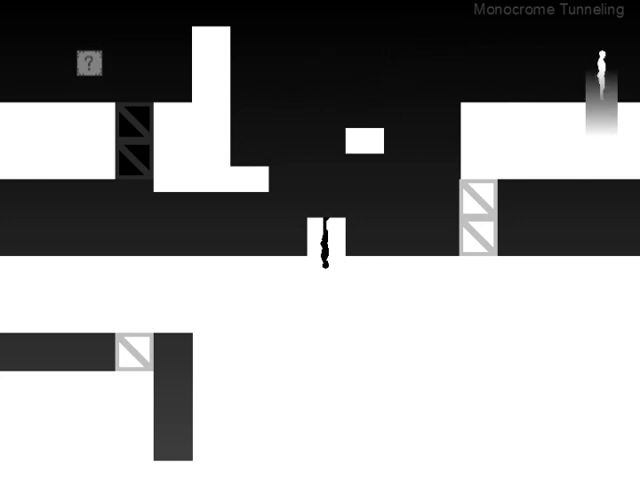
{"action": "key", "text": "Right"}
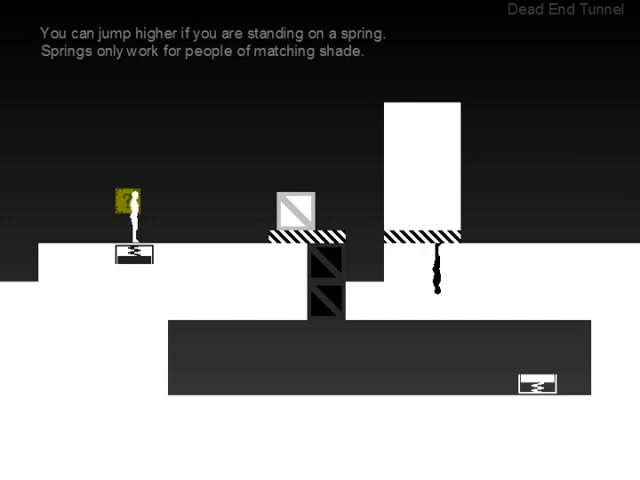
Hop the white figure on and over the crate, then push the crate into the gap
{"action": "key", "text": "Right"}
{"action": "key", "text": "Up"}
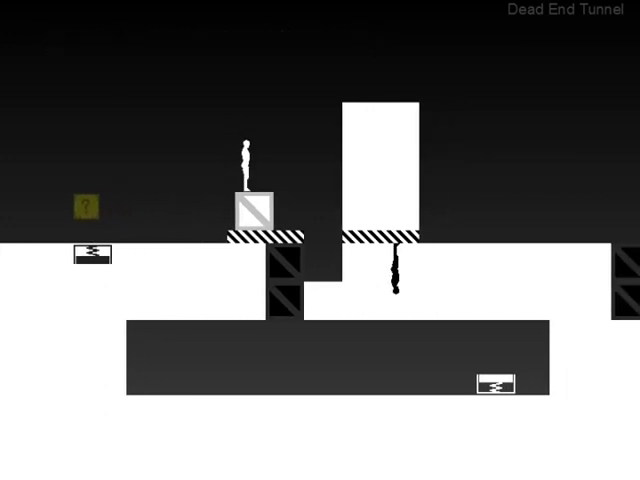
{"action": "key", "text": "Up"}
{"action": "key", "text": "Right"}
{"action": "key", "text": "Up"}
{"action": "key", "text": "Left"}
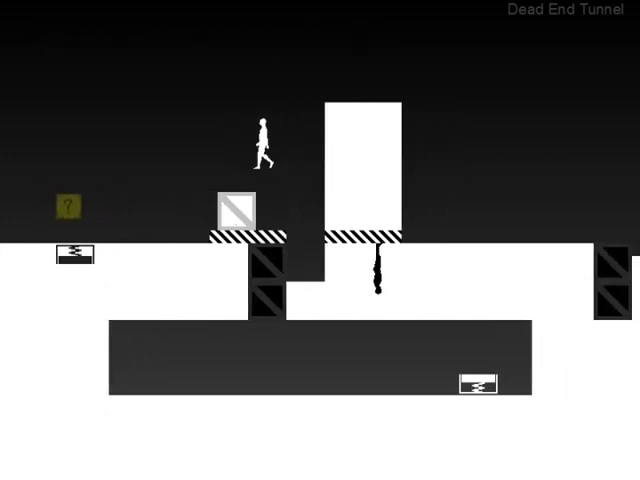
{"action": "key", "text": "Up"}
{"action": "key", "text": "Right"}
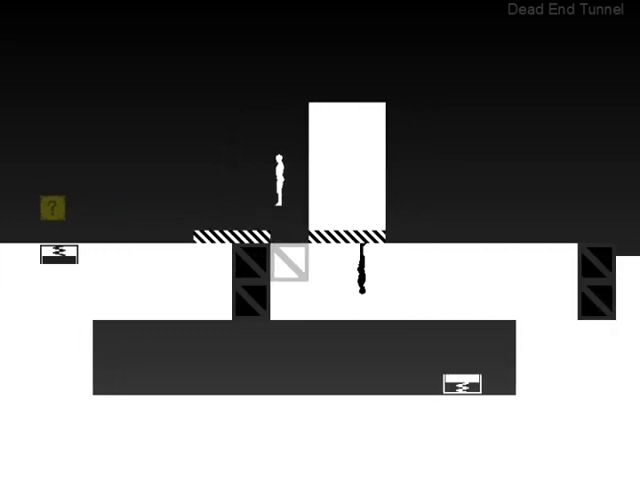
Switch to the black figure, push the crate left off the spring, and walk beneath the tunnel
{"action": "key", "text": "Left"}
{"action": "key", "text": "shift"}
{"action": "key", "text": "Left"}
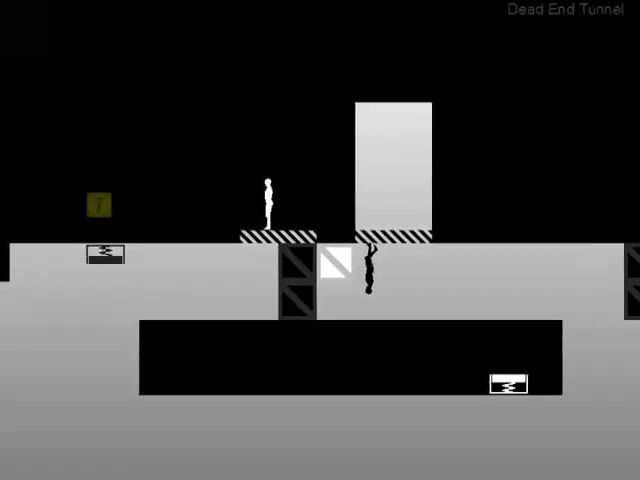
{"action": "key", "text": "Left"}
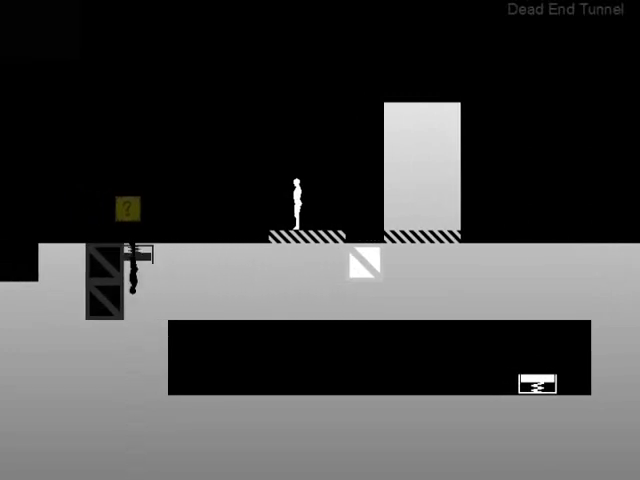
{"action": "key", "text": "Right"}
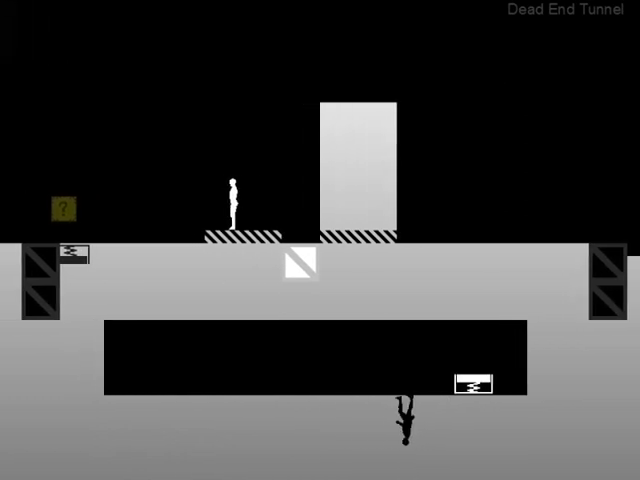
{"action": "key", "text": "Left"}
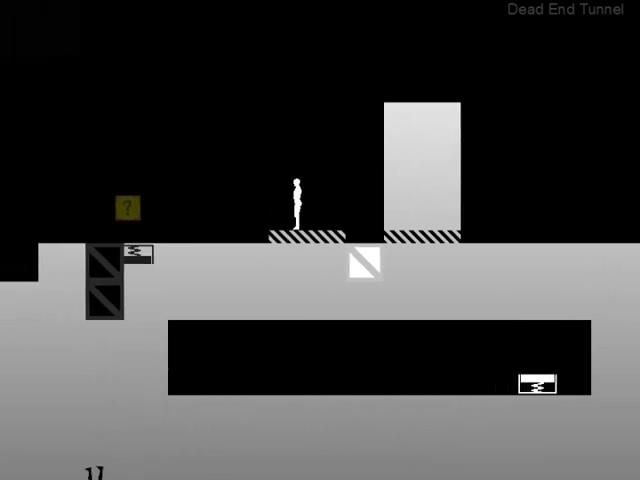
Push the dark crate right, drop the white figure into the tunnel to the spring
{"action": "key", "text": "Right"}
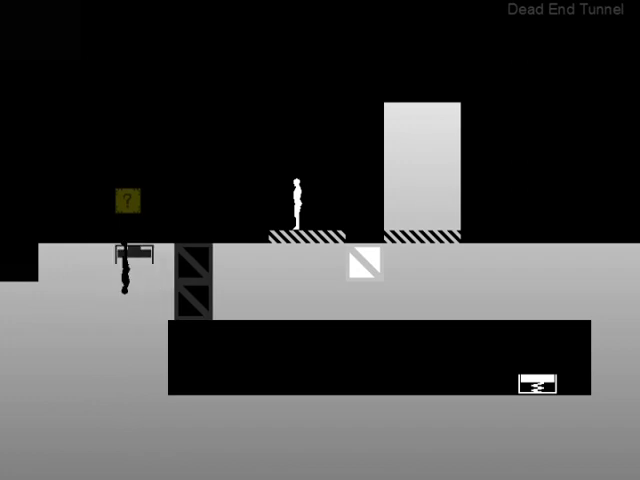
{"action": "key", "text": "Right"}
{"action": "key", "text": "Left"}
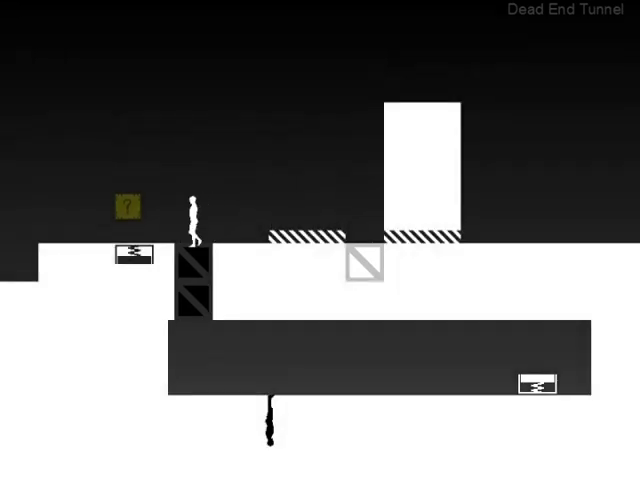
{"action": "key", "text": "Right"}
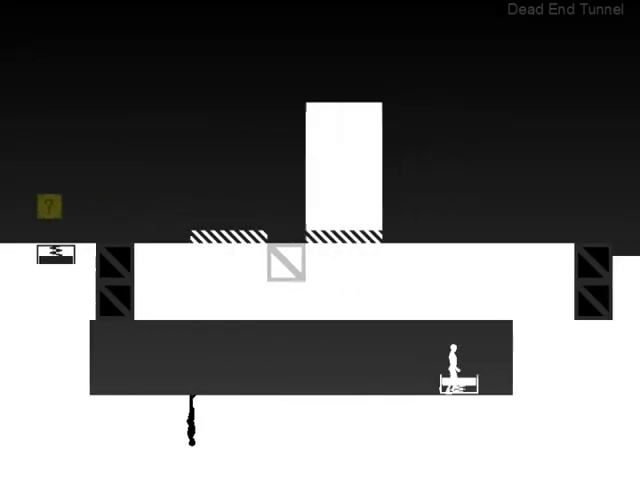
{"action": "key", "text": "space"}
{"action": "key", "text": "Right"}
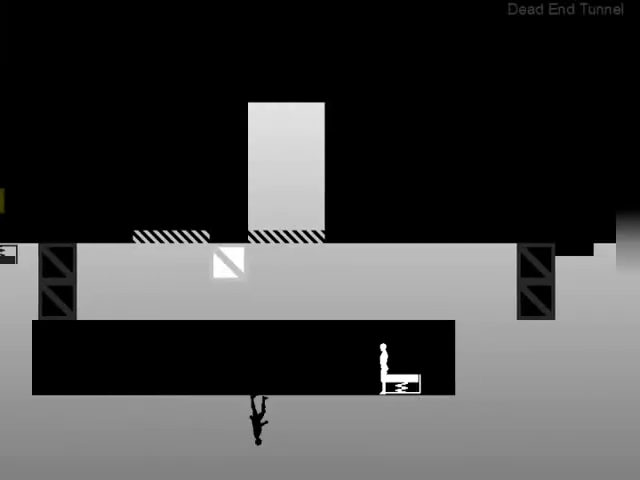
Walk the white figure along the tunnel onto the spring and back left
{"action": "key", "text": "space"}
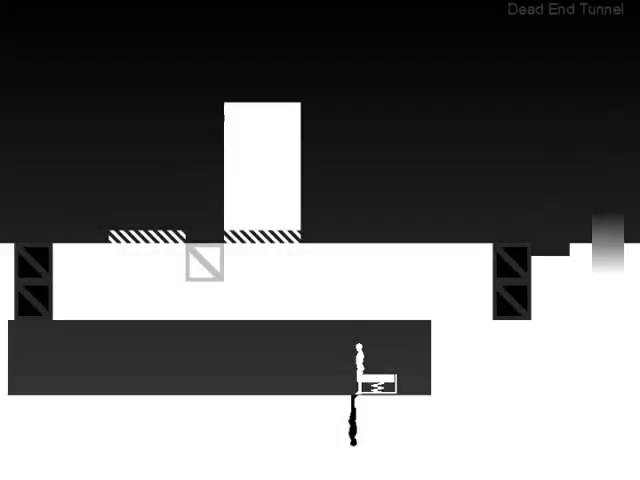
{"action": "key", "text": "Right"}
{"action": "key", "text": "Left"}
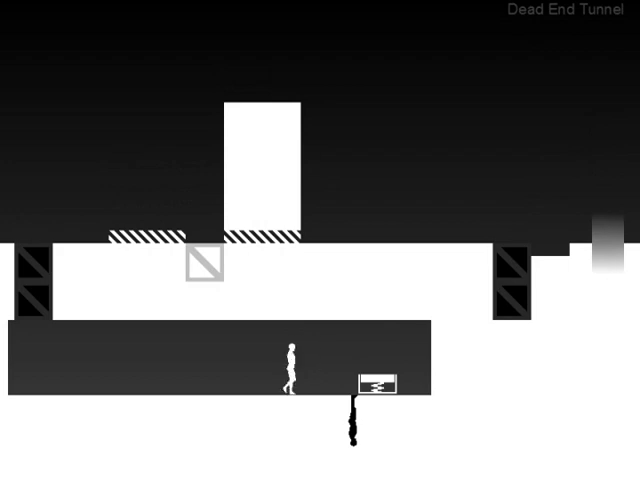
{"action": "key", "text": "Right"}
{"action": "key", "text": "Left"}
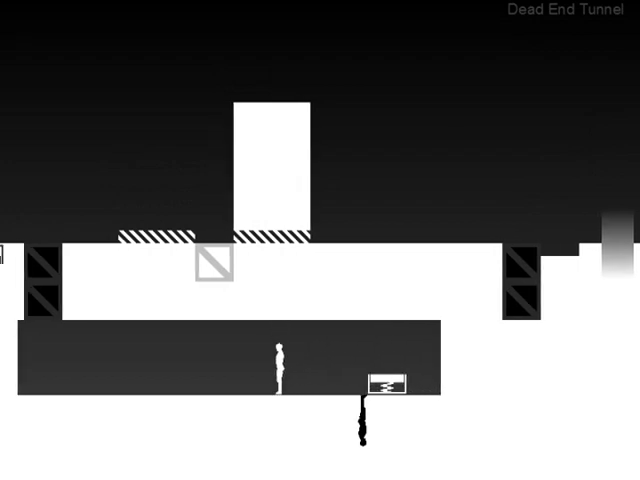
{"action": "key", "text": "Left"}
Push the dark crate stack right with the black figure, then jump the white figure up
{"action": "key", "text": "space"}
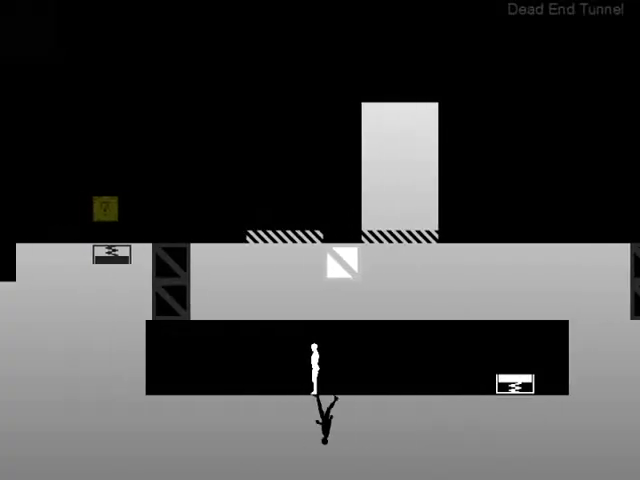
{"action": "key", "text": "Left"}
{"action": "key", "text": "Right"}
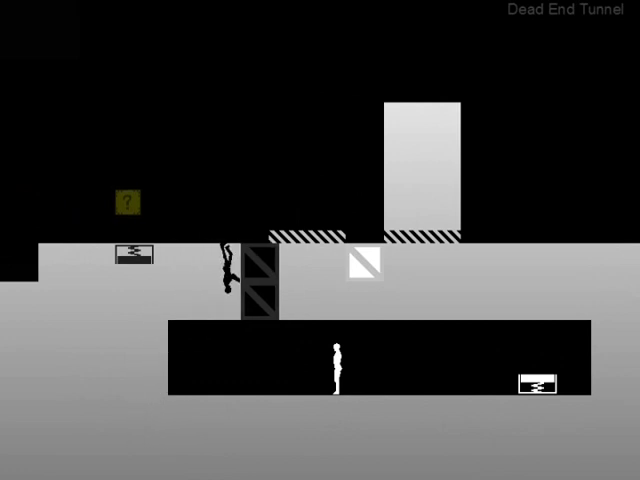
{"action": "key", "text": "Right"}
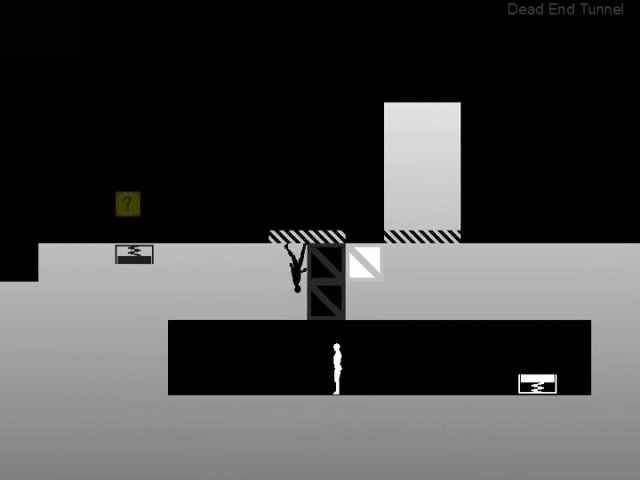
{"action": "key", "text": "space"}
{"action": "key", "text": "Left"}
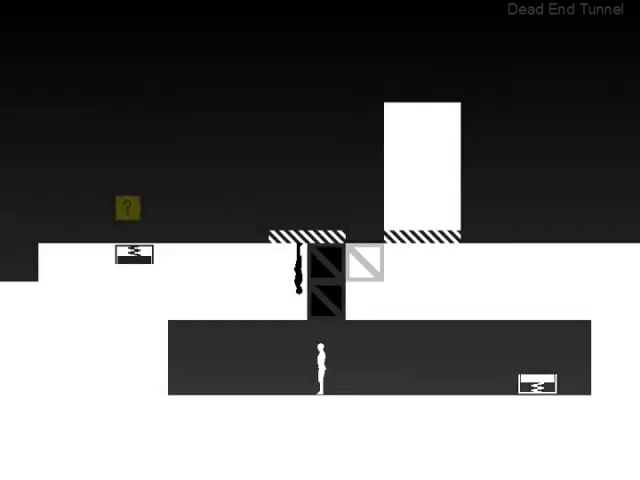
{"action": "key", "text": "Right"}
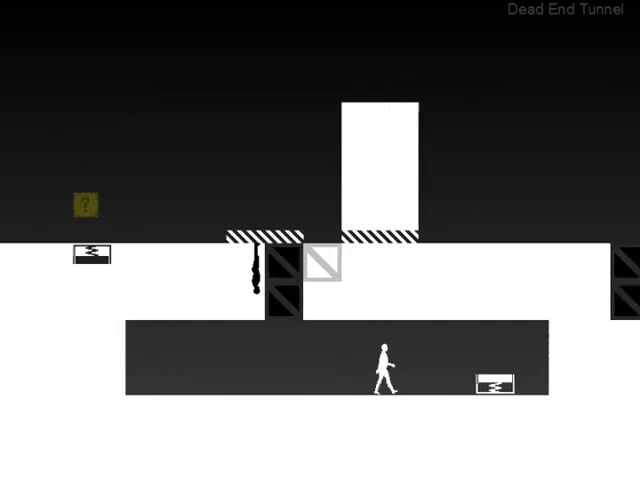
{"action": "key", "text": "Right"}
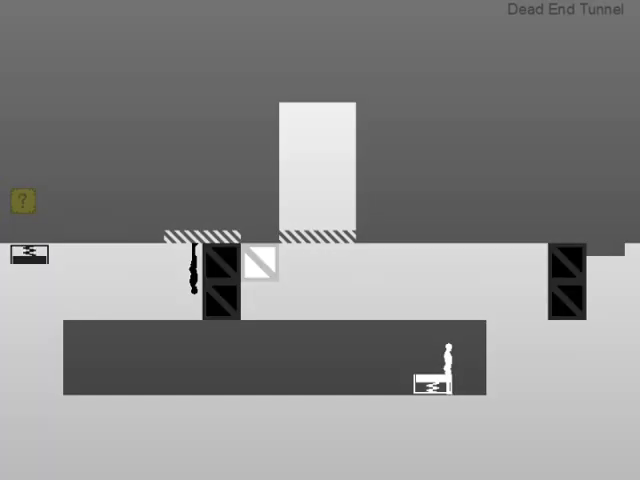
{"action": "key", "text": "Up"}
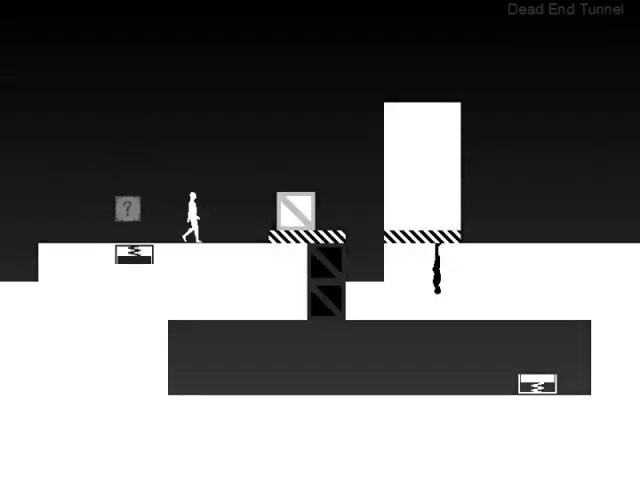
Jump the white figure onto the crate and walk the black figure right to the crate stack
{"action": "key", "text": "Right"}
{"action": "key", "text": "Up"}
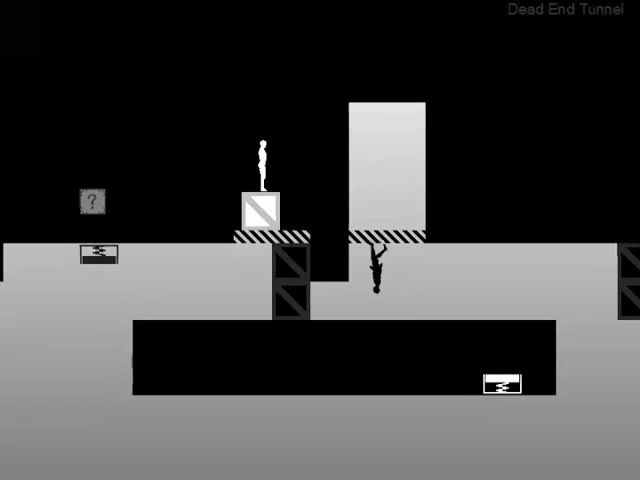
{"action": "key", "text": "Right"}
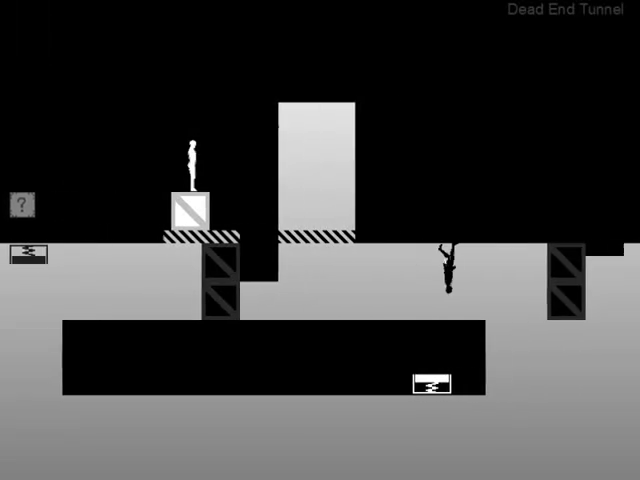
{"action": "key", "text": "Right"}
{"action": "key", "text": "Up"}
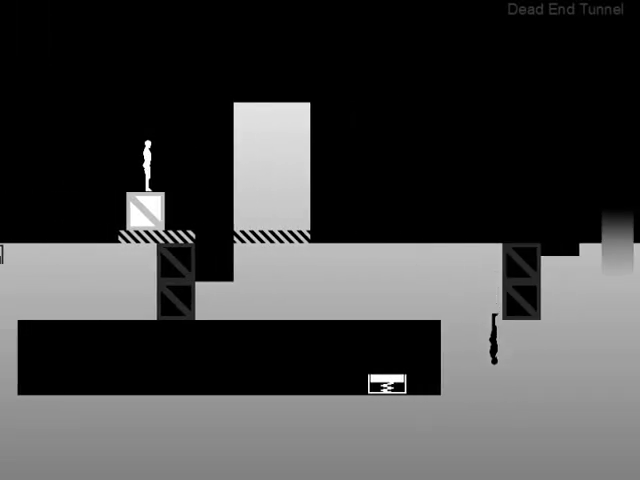
Hop the white figure onto the hatched platform and push its crate off the right edge
{"action": "key", "text": "shift"}
{"action": "key", "text": "Up"}
{"action": "key", "text": "Left"}
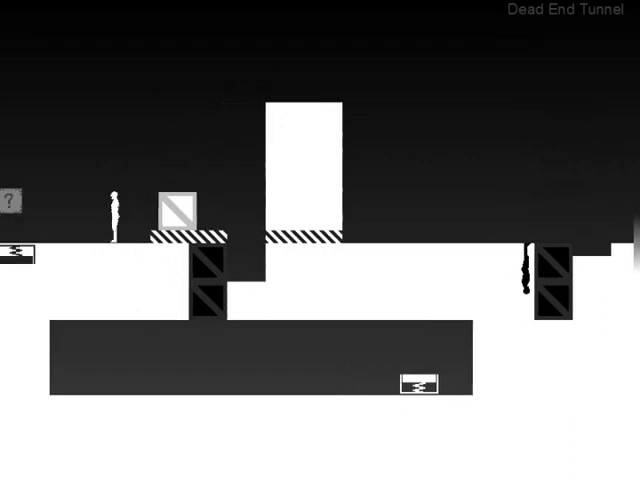
{"action": "key", "text": "Right"}
{"action": "key", "text": "Up"}
{"action": "key", "text": "Right"}
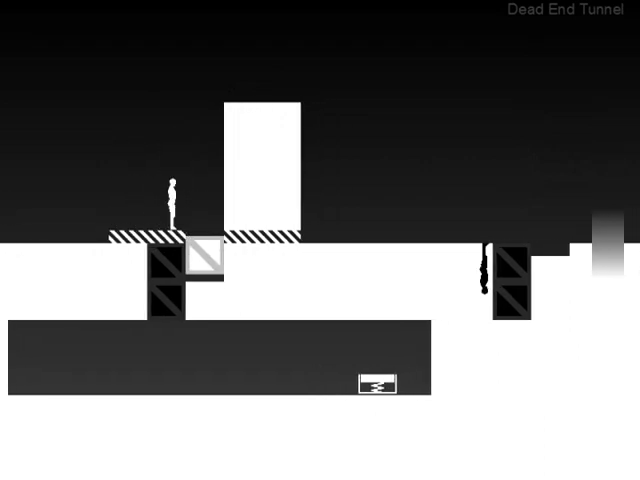
Walk the black figure left and push the crate stack left under the floor
{"action": "key", "text": "shift"}
{"action": "key", "text": "Left"}
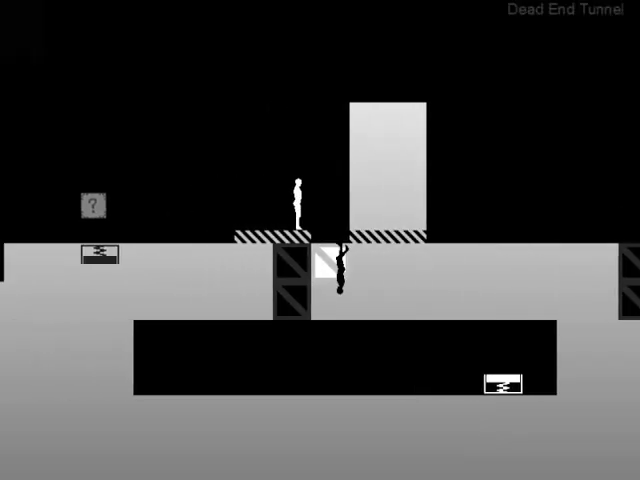
{"action": "key", "text": "Left"}
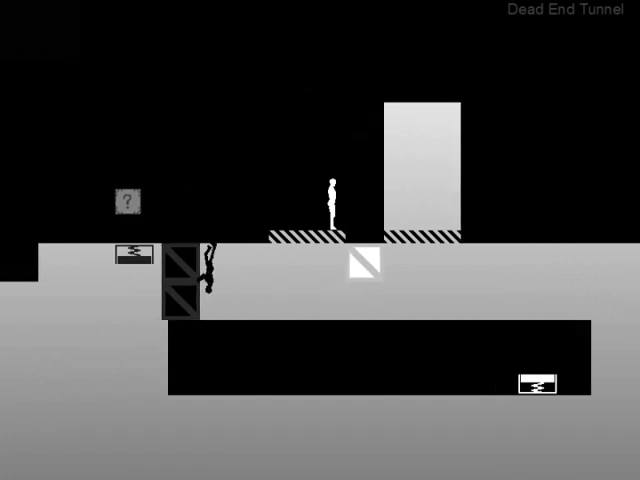
{"action": "key", "text": "Left"}
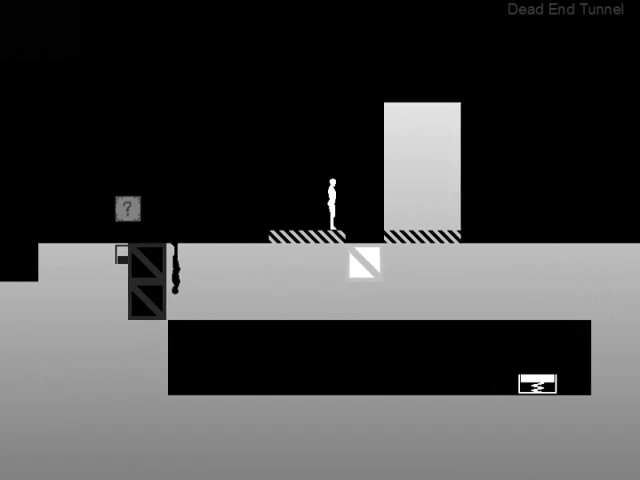
Restart the level, push the crate right with the white figure and the stack left with the black
{"action": "key", "text": "r"}
{"action": "key", "text": "Up"}
{"action": "key", "text": "Right"}
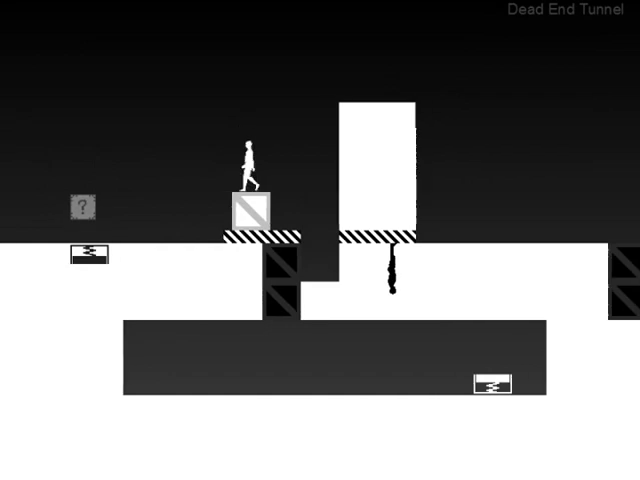
{"action": "key", "text": "Left"}
{"action": "key", "text": "Right"}
{"action": "key", "text": "shift"}
{"action": "key", "text": "Left"}
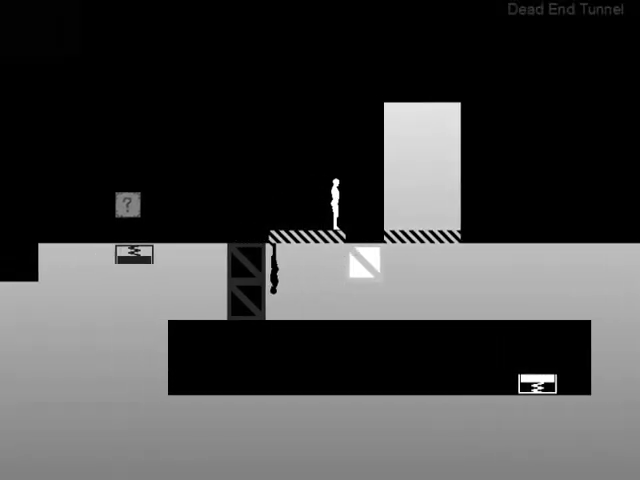
Walk the white figure over the crates and right along the tunnel, then bring the black figure left
{"action": "key", "text": "shift"}
{"action": "key", "text": "Left"}
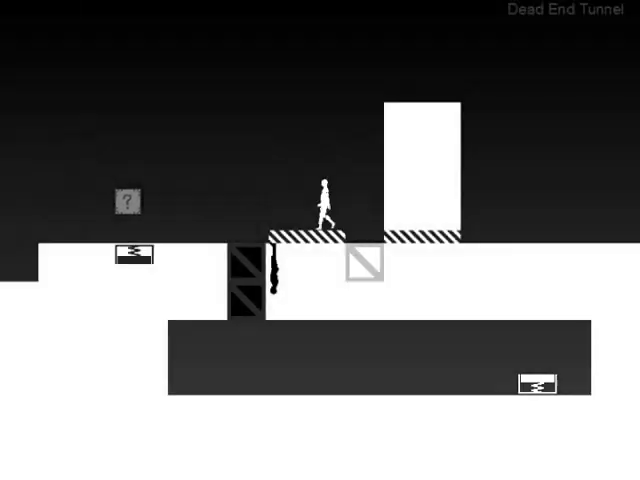
{"action": "key", "text": "Right"}
{"action": "key", "text": "Right"}
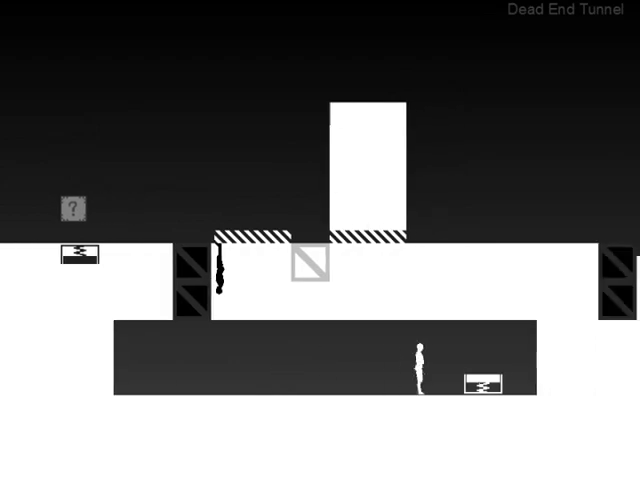
{"action": "key", "text": "shift"}
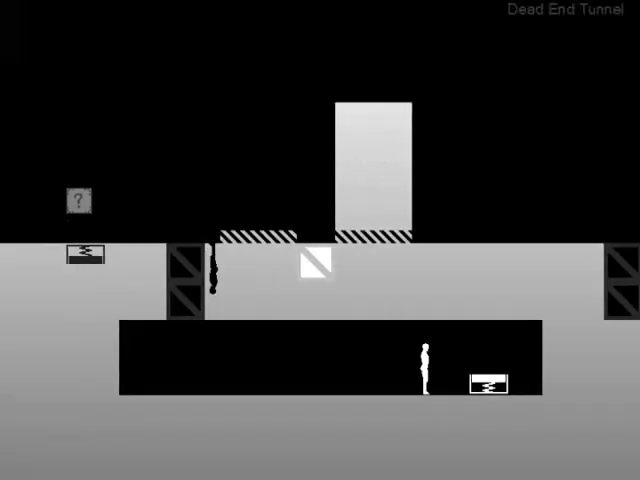
{"action": "key", "text": "Right"}
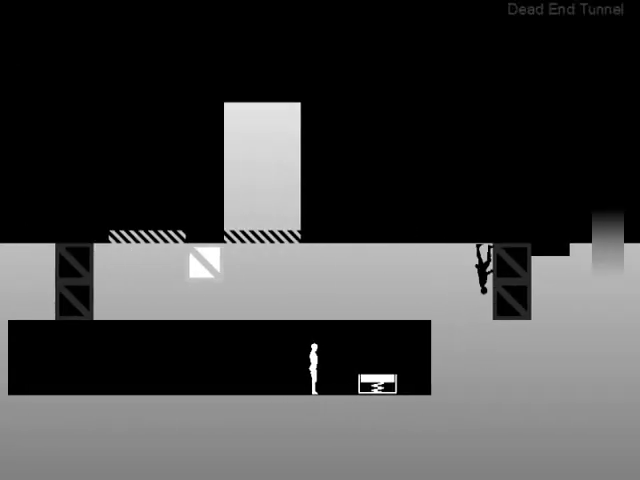
{"action": "key", "text": "Left"}
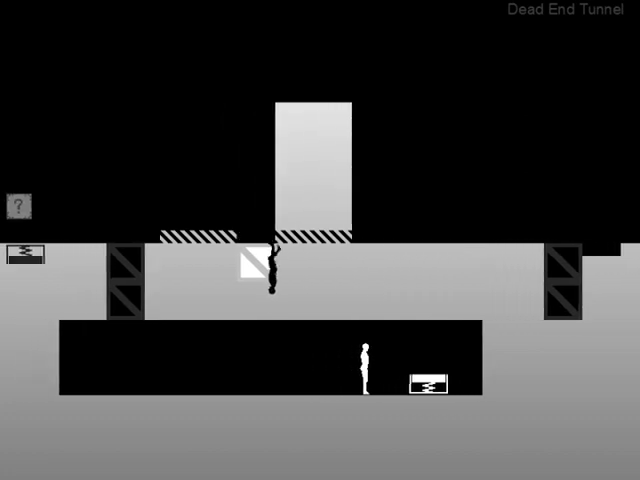
{"action": "key", "text": "Left"}
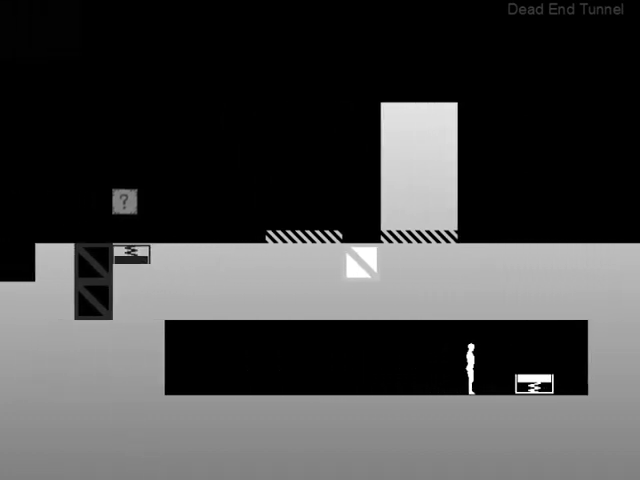
Push the crate stack left, bounce the white figure up on the spring, and walk both right to the exit
{"action": "key", "text": "Right"}
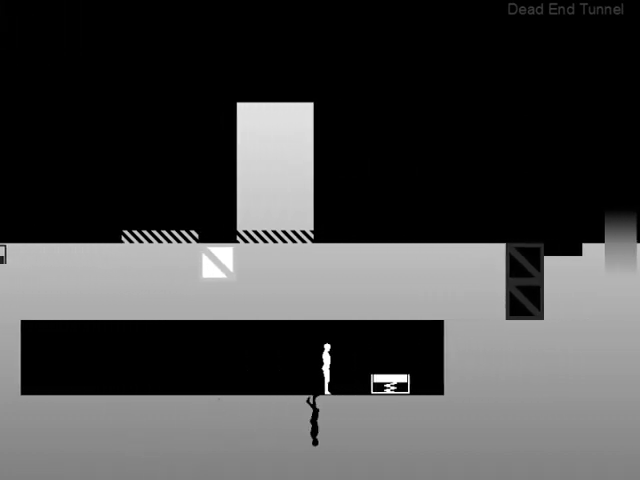
{"action": "key", "text": "Right"}
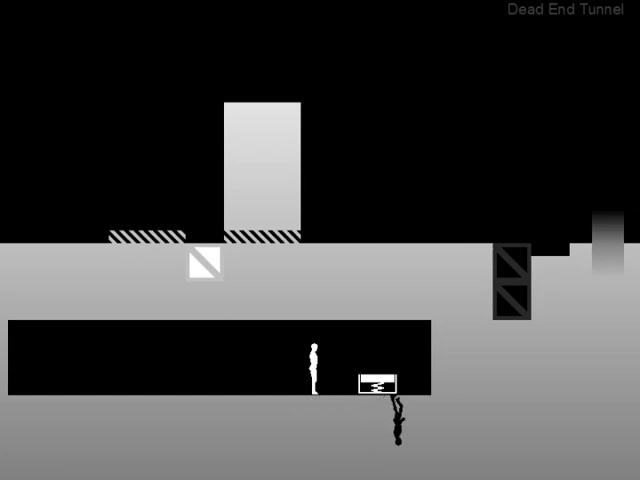
{"action": "key", "text": "Left"}
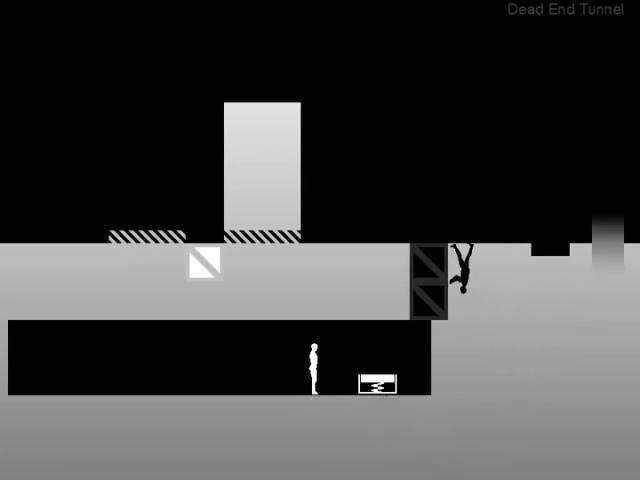
{"action": "key", "text": "Right"}
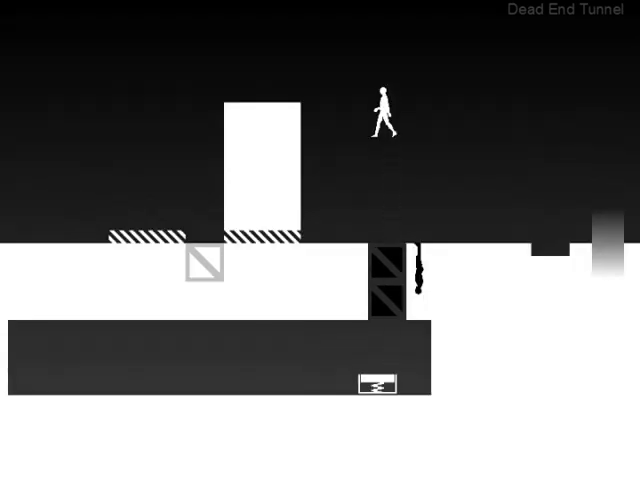
{"action": "key", "text": "Left"}
{"action": "key", "text": "Right"}
{"action": "key", "text": "Right"}
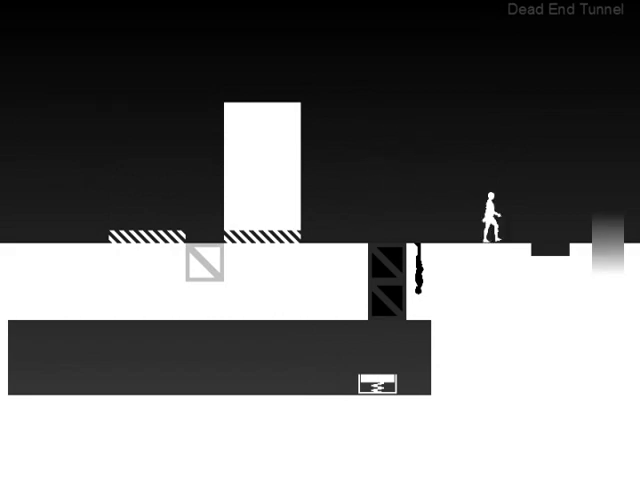
{"action": "key", "text": "space"}
{"action": "key", "text": "Right"}
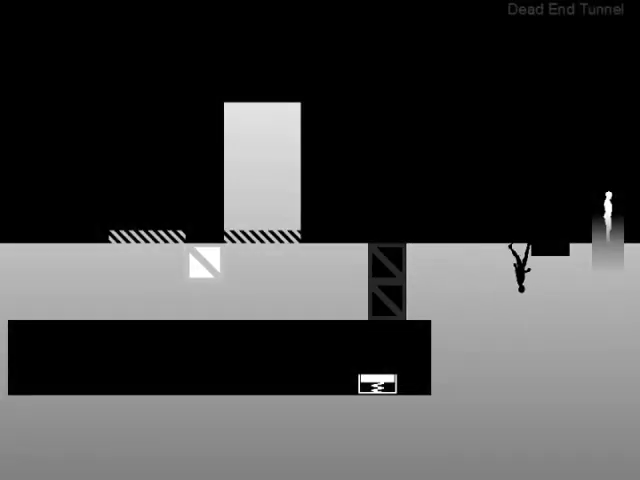
{"action": "key", "text": "Right"}
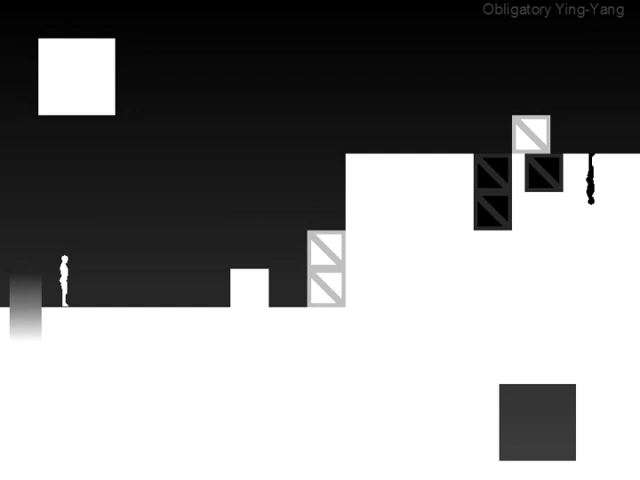
Move the white figure over the small block onto the grey crates and back down near the edge
{"action": "key", "text": "Right"}
{"action": "key", "text": "Up"}
{"action": "key", "text": "Left"}
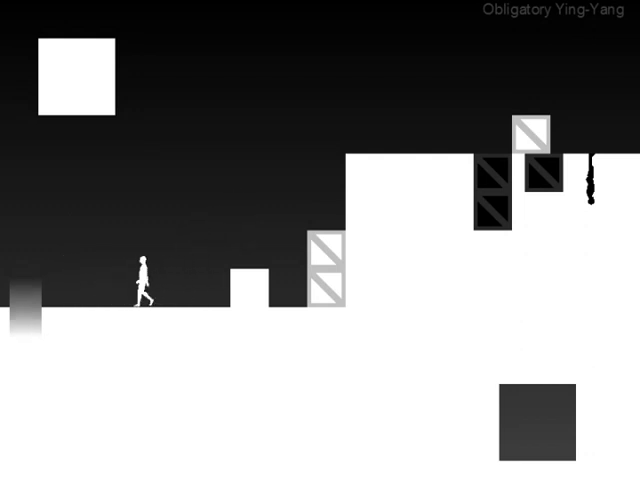
{"action": "key", "text": "Right"}
{"action": "key", "text": "Up"}
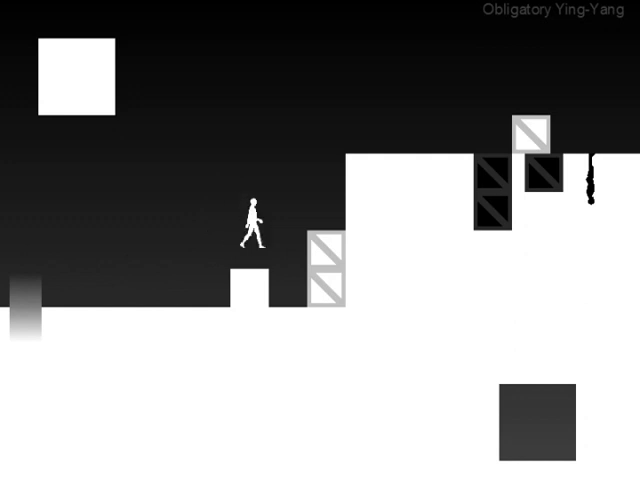
{"action": "key", "text": "Up"}
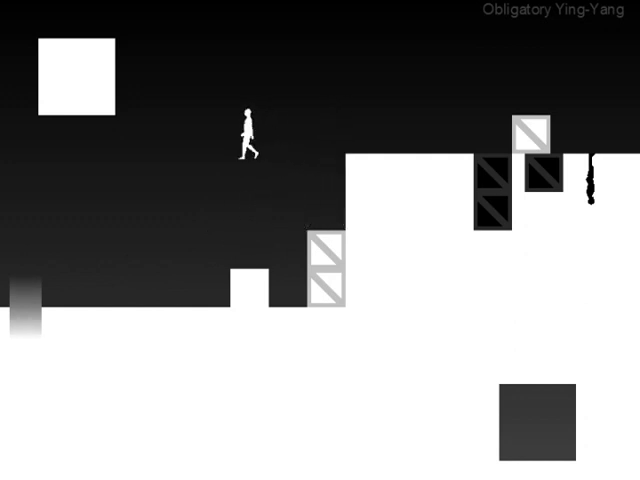
{"action": "key", "text": "Left"}
{"action": "key", "text": "Up"}
With the black figure, push all the dark crates left against each other
{"action": "key", "text": "space"}
{"action": "key", "text": "Left"}
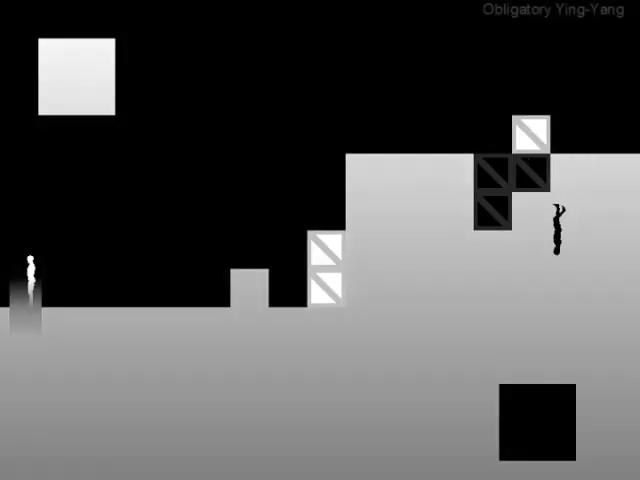
{"action": "key", "text": "Left"}
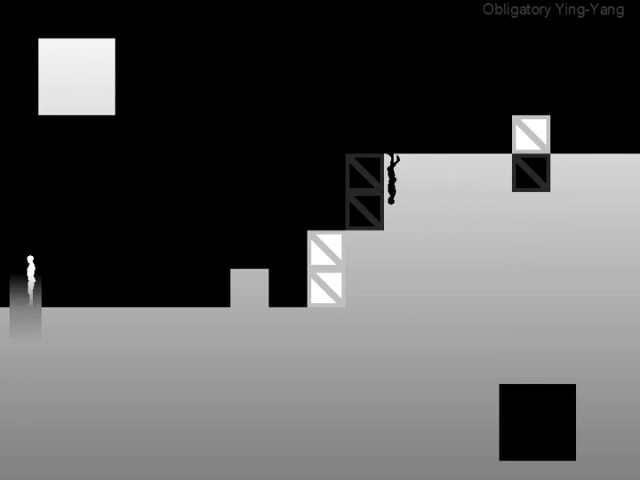
{"action": "key", "text": "Left"}
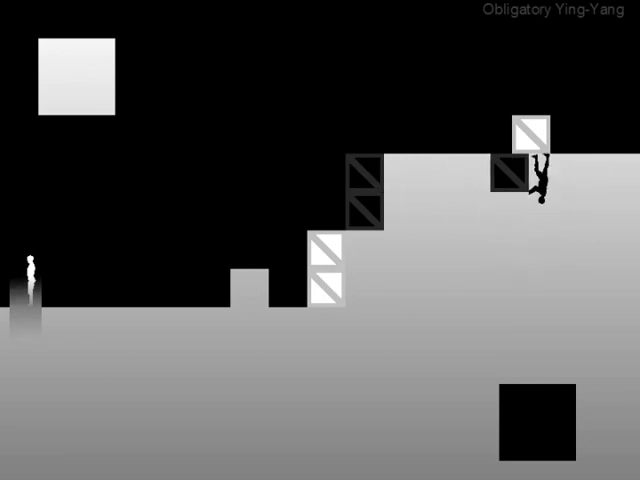
{"action": "key", "text": "Left"}
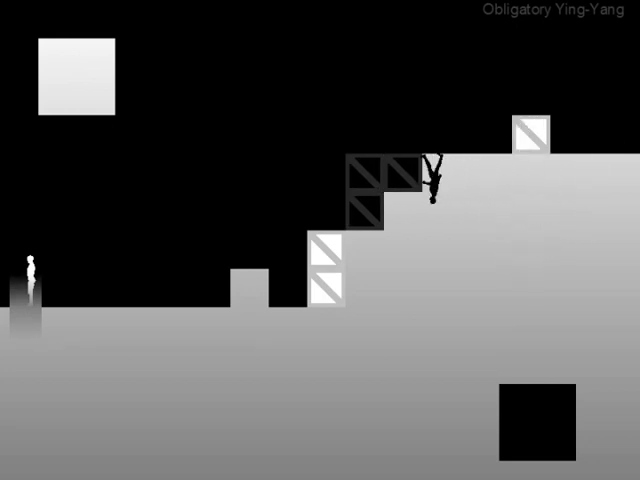
Climb the white figure onto the dark crates and pull the light crate left toward the edge
{"action": "key", "text": "space"}
{"action": "key", "text": "Right"}
{"action": "key", "text": "Up"}
{"action": "key", "text": "Right"}
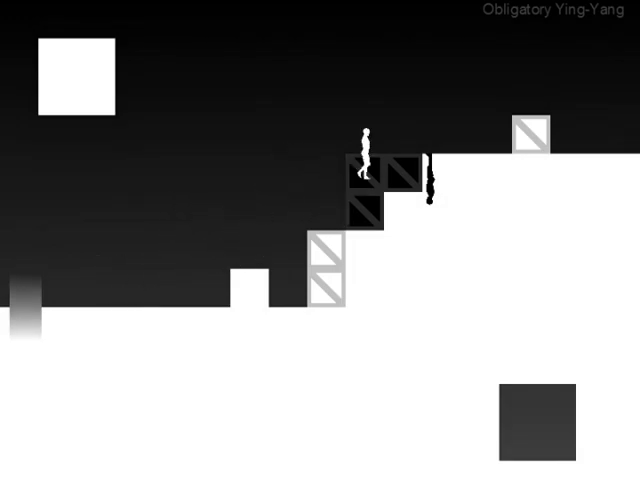
{"action": "key", "text": "Up"}
{"action": "key", "text": "Right"}
{"action": "key", "text": "Left"}
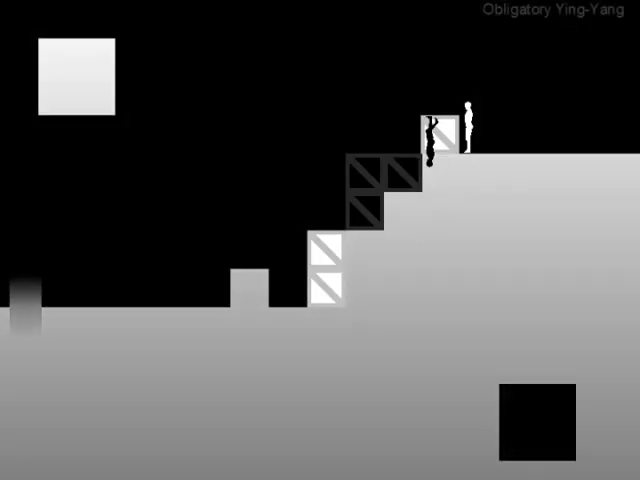
Push the light crate onto the dark crates with the black figure to form the stepped path
{"action": "key", "text": "Right"}
{"action": "key", "text": "Left"}
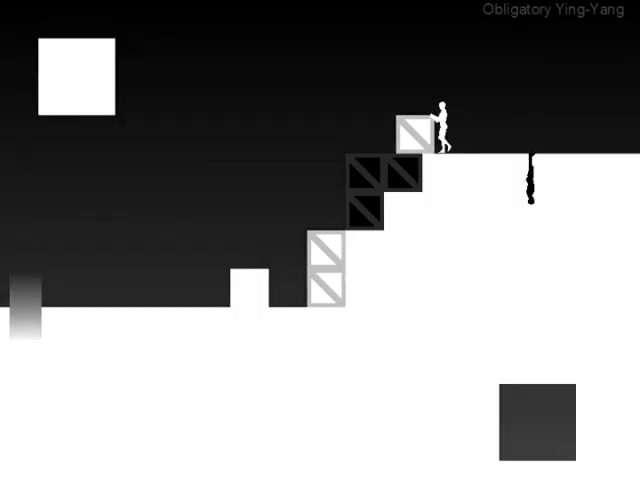
{"action": "key", "text": "Left"}
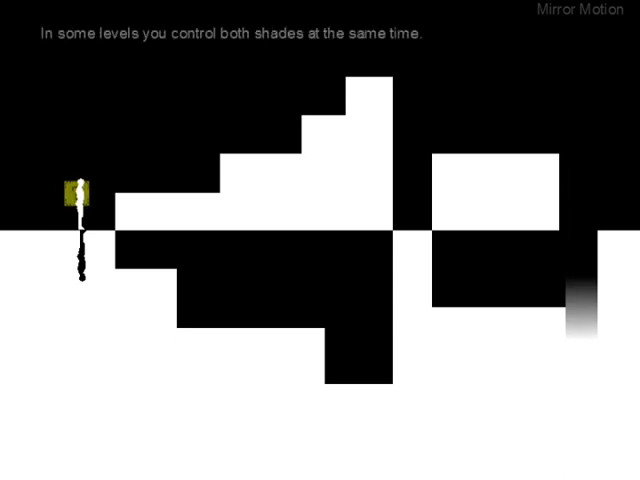
Walk both mirrored figures up the steps, jump the gap, drop down, and enter the exit glow
{"action": "key", "text": "Right"}
{"action": "key", "text": "Up"}
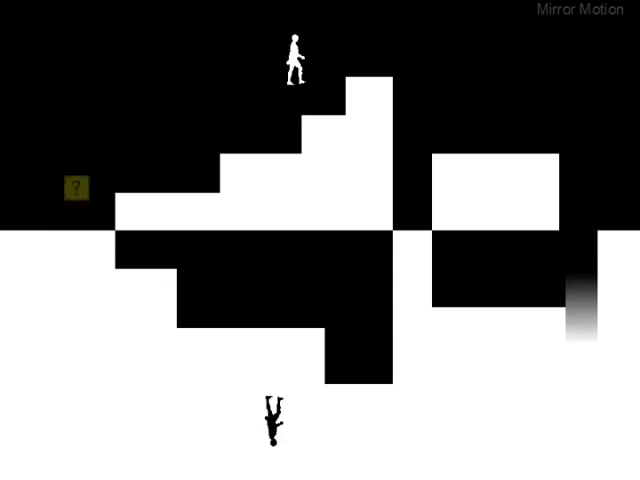
{"action": "key", "text": "Right"}
{"action": "key", "text": "Up"}
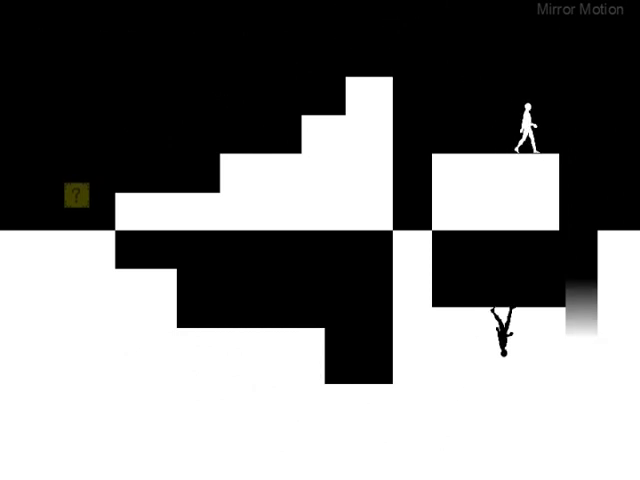
{"action": "key", "text": "Right"}
{"action": "key", "text": "Left"}
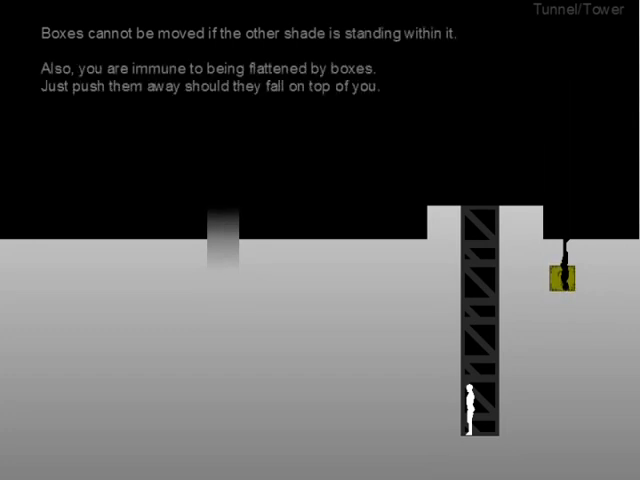
{"action": "key", "text": "Left"}
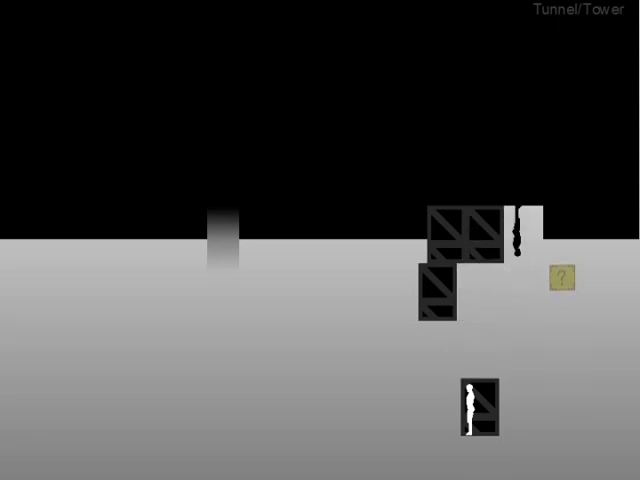
{"action": "key", "text": "Left"}
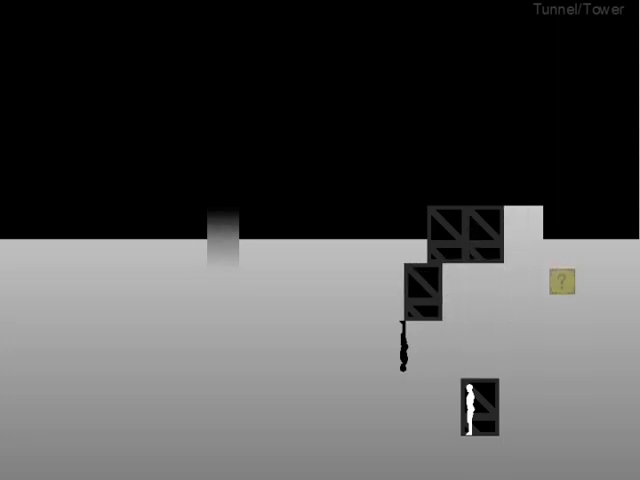
{"action": "key", "text": "Right"}
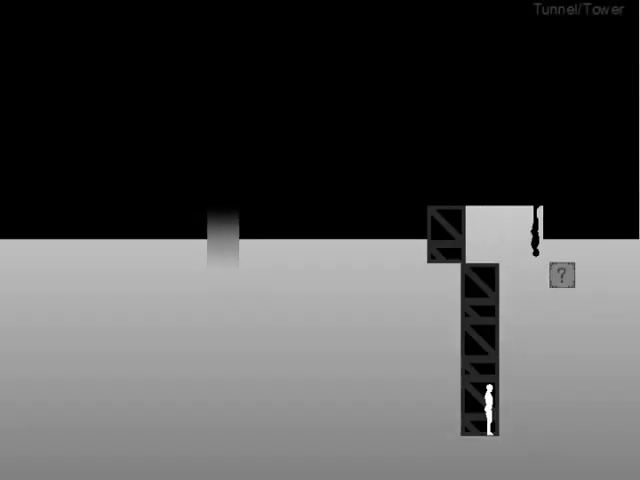
{"action": "key", "text": "Left"}
{"action": "key", "text": "Left"}
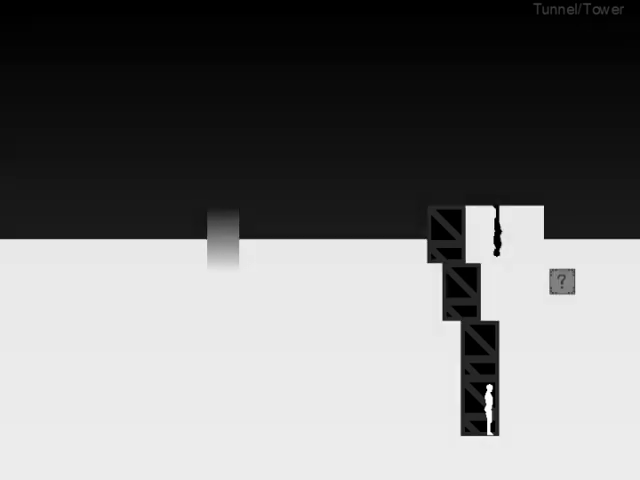
{"action": "key", "text": "Up"}
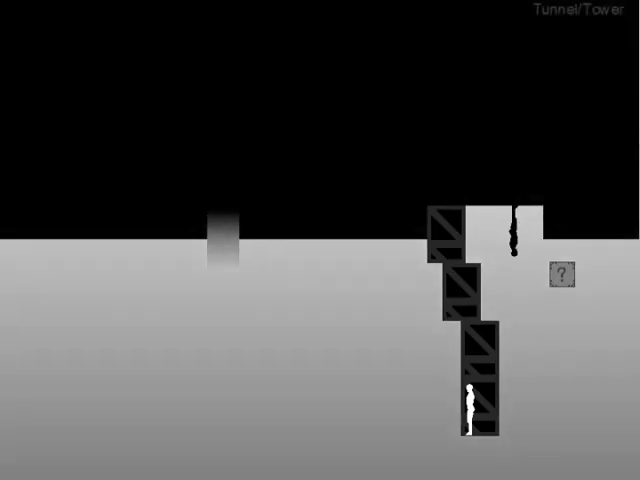
{"action": "key", "text": "Up"}
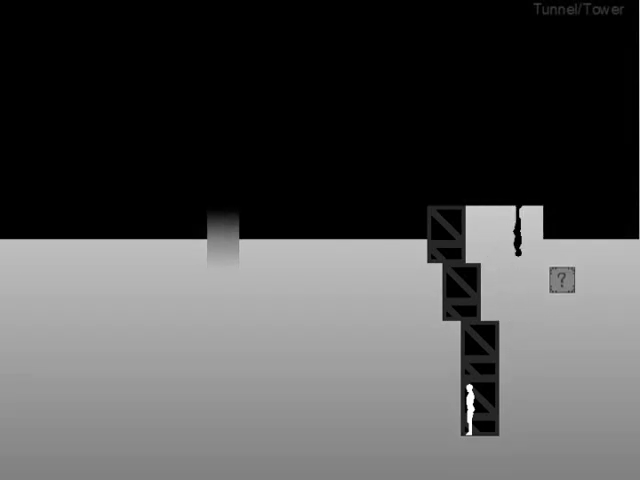
{"action": "key", "text": "Left"}
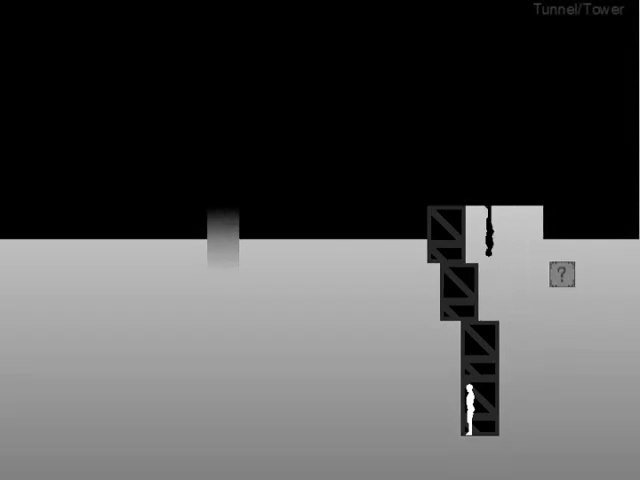
{"action": "key", "text": "Left"}
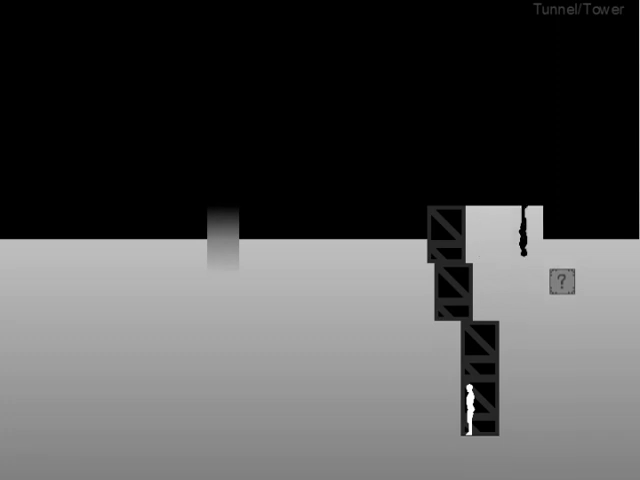
{"action": "key", "text": "r"}
Push the tower's top and middle crates left with the black figure, split the stack, and enter the exit beam
{"action": "key", "text": "Left"}
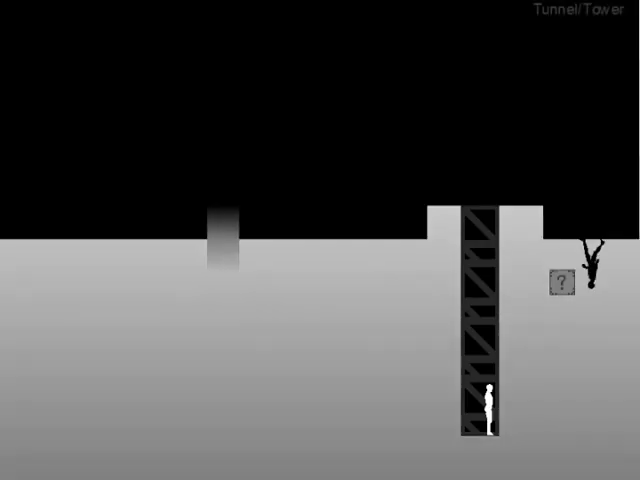
{"action": "key", "text": "Left"}
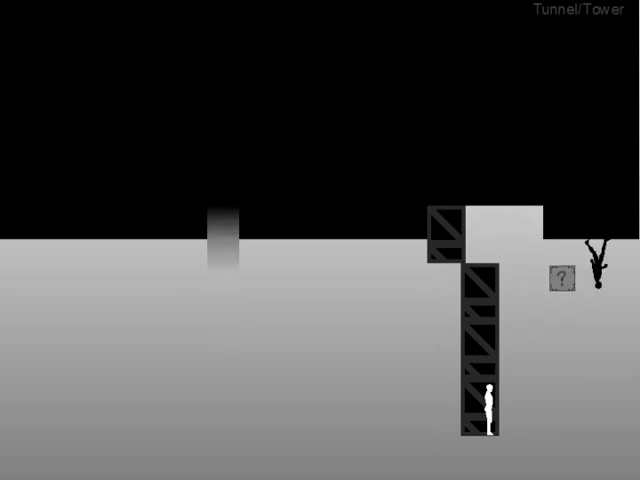
{"action": "key", "text": "Right"}
{"action": "key", "text": "Left"}
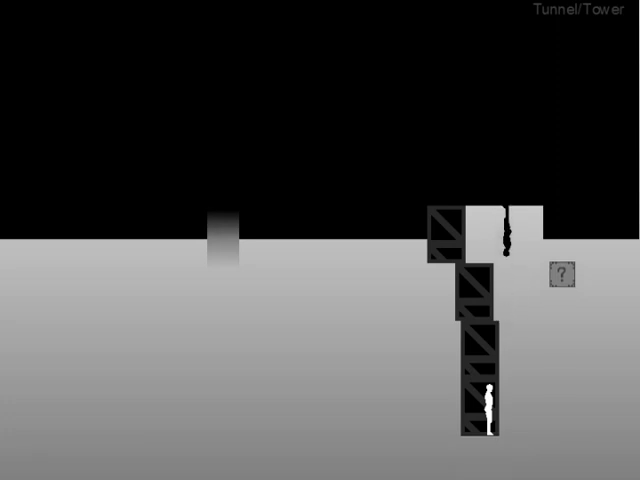
{"action": "key", "text": "Left"}
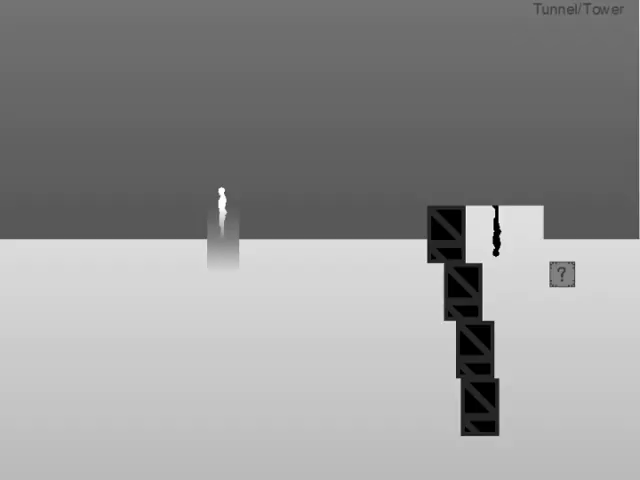
{"action": "key", "text": "Left"}
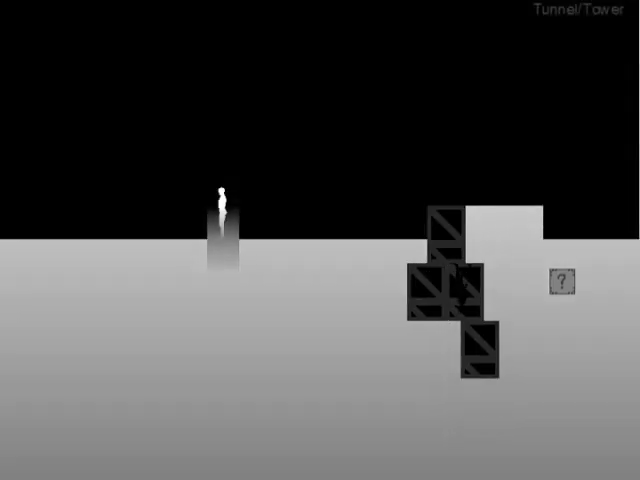
{"action": "key", "text": "Right"}
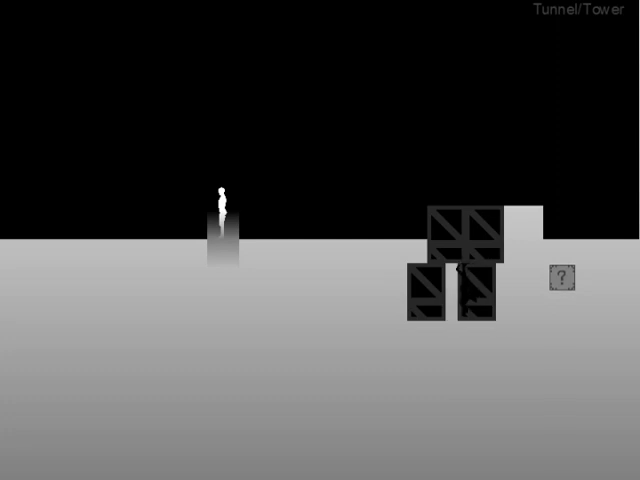
{"action": "key", "text": "Left"}
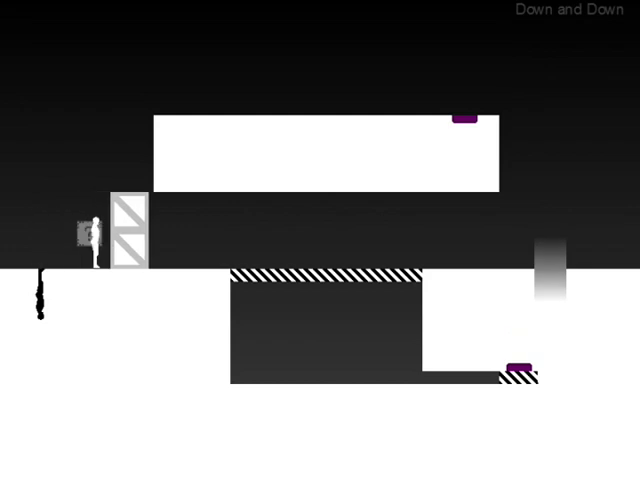
{"action": "key", "text": "Right"}
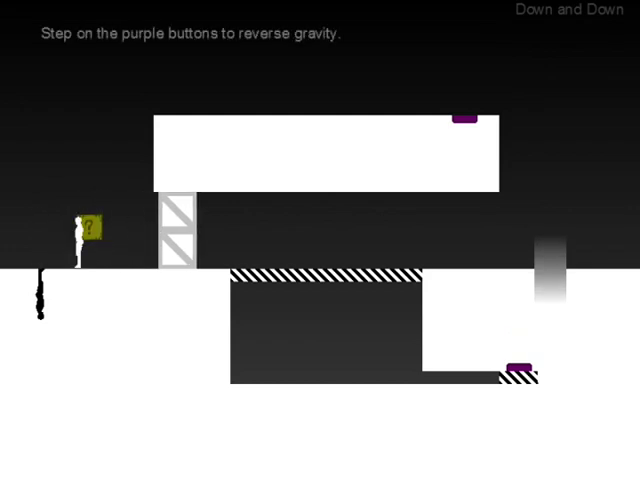
Push the crate right, take the black figure to the purple button, and shove the crate onto the striped ledge
{"action": "key", "text": "Right"}
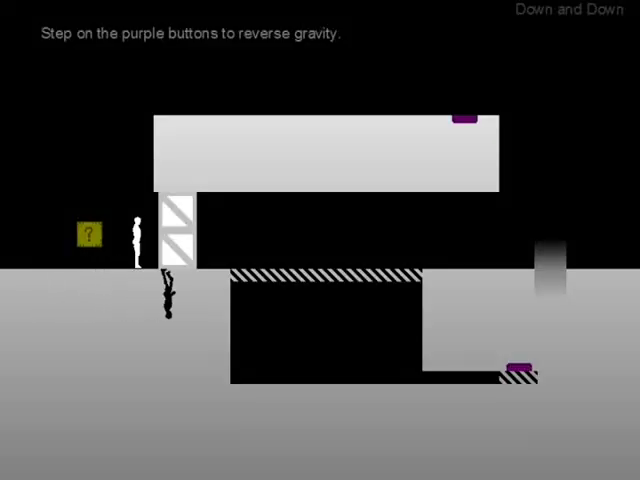
{"action": "key", "text": "Right"}
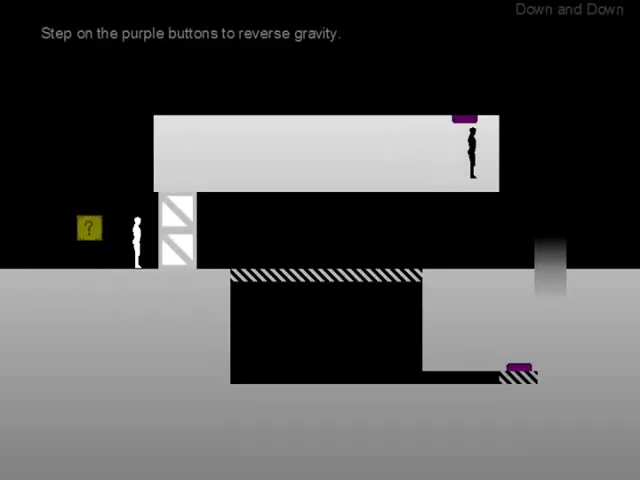
{"action": "key", "text": "Left"}
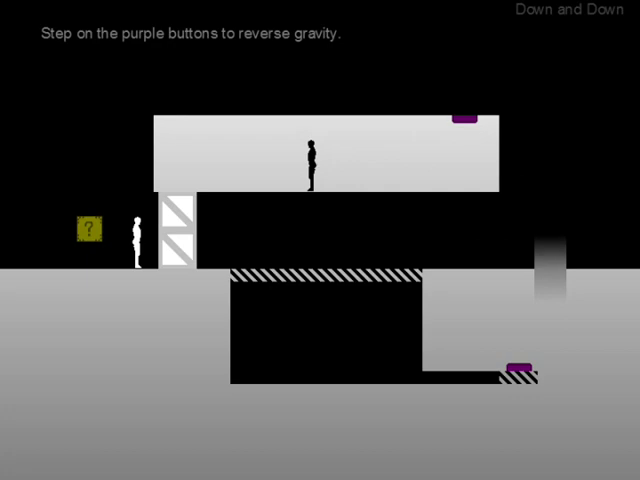
{"action": "key", "text": "Right"}
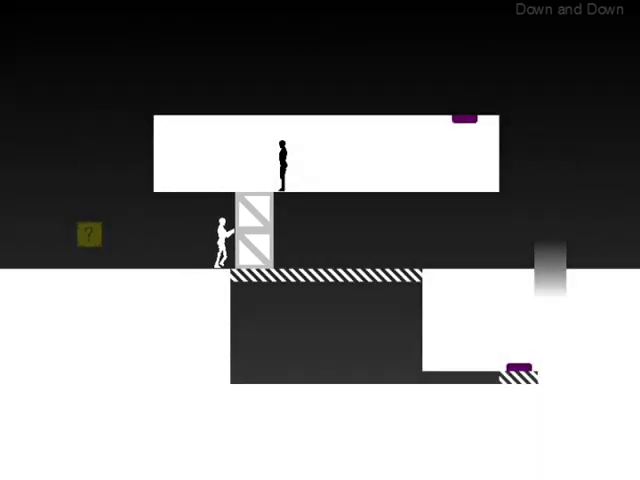
{"action": "key", "text": "Up"}
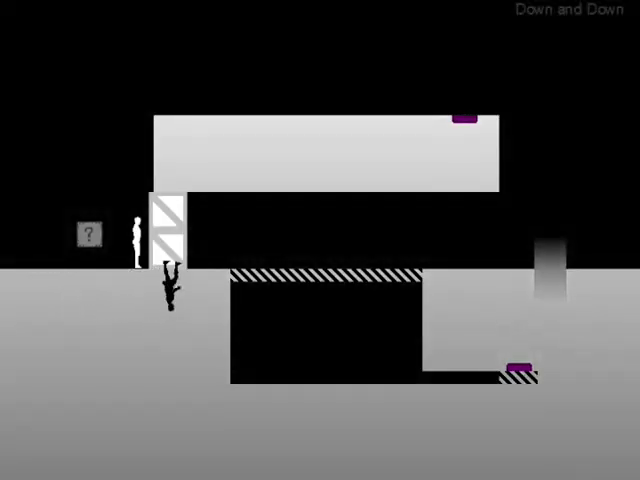
Walk the black figure along the ceiling and nudge the crate right past the gap
{"action": "key", "text": "Right"}
{"action": "key", "text": "Right"}
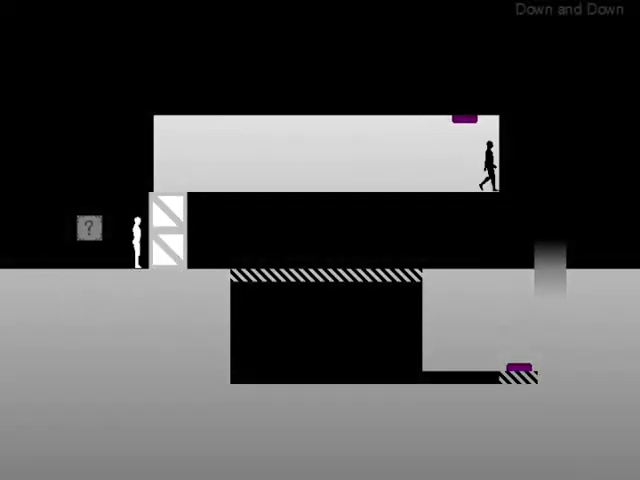
{"action": "key", "text": "Right"}
{"action": "key", "text": "Right"}
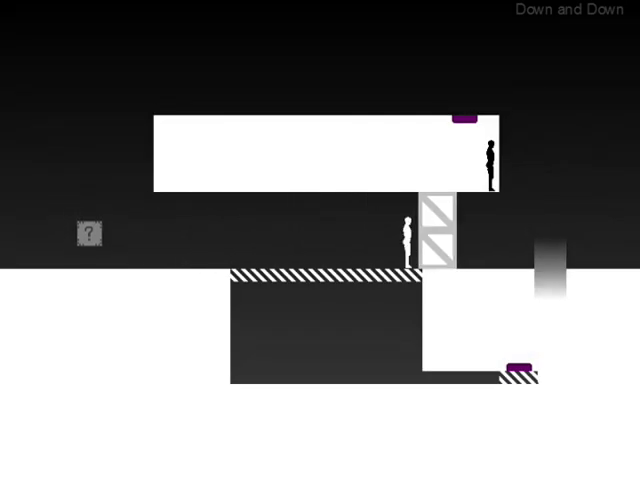
{"action": "key", "text": "Right"}
{"action": "key", "text": "Left"}
{"action": "key", "text": "Right"}
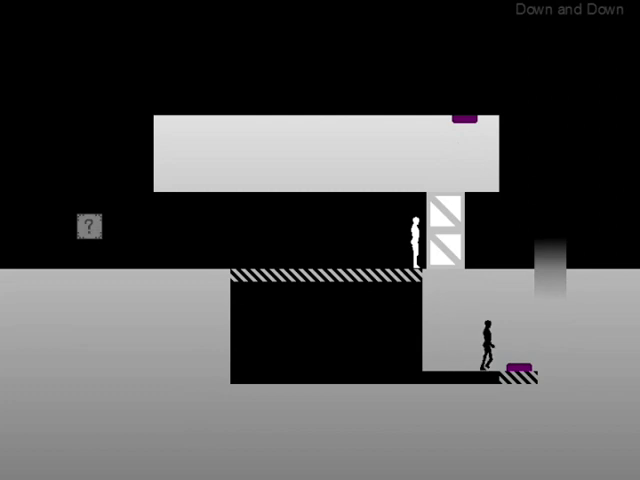
{"action": "key", "text": "Right"}
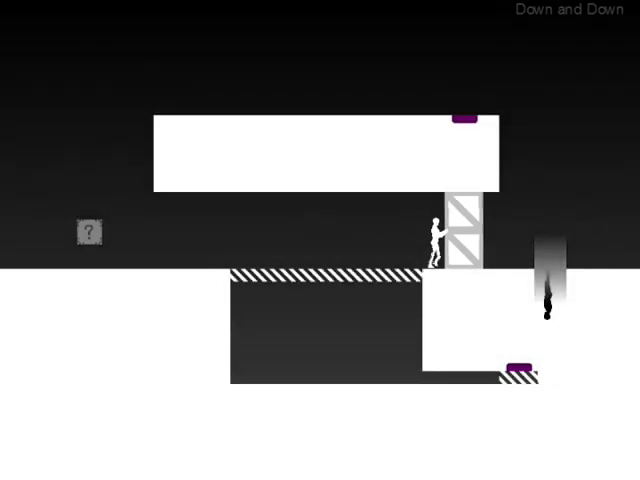
{"action": "key", "text": "Right"}
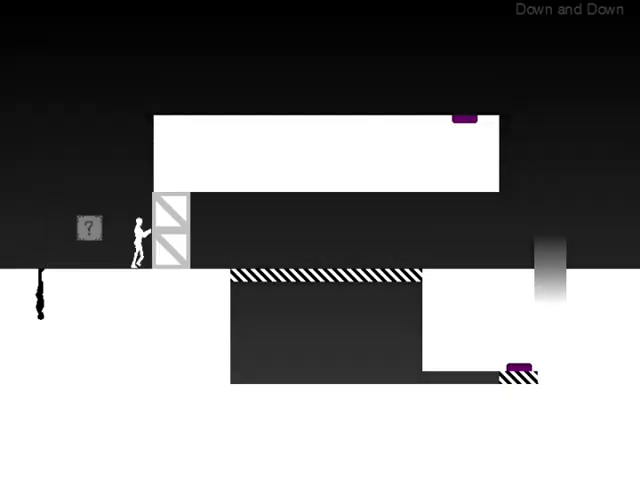
Push the crate past the screen edge, flip gravity, and shove it to the hatched floor's edge
{"action": "key", "text": "Right"}
{"action": "key", "text": "Up"}
{"action": "key", "text": "Right"}
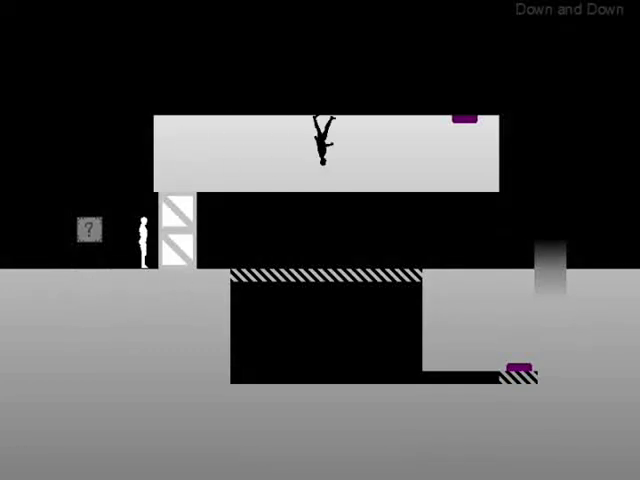
{"action": "key", "text": "Up"}
{"action": "key", "text": "Right"}
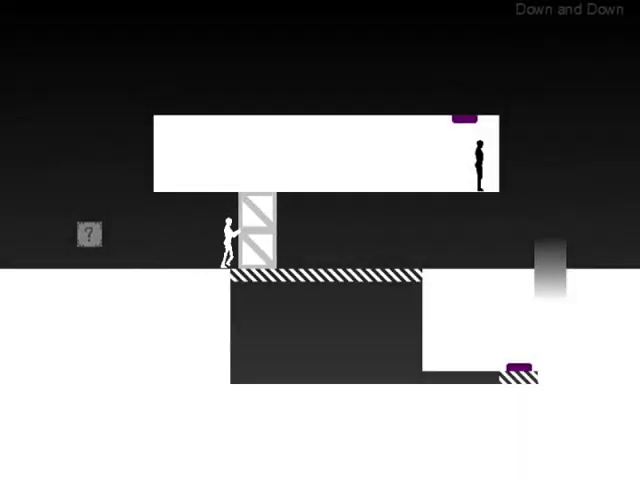
{"action": "key", "text": "Right"}
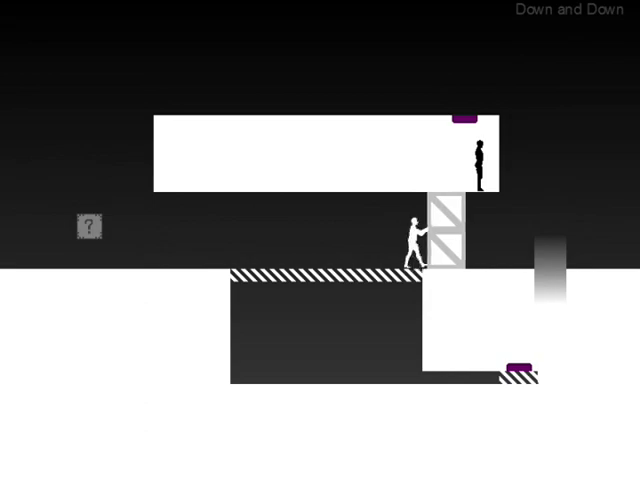
{"action": "key", "text": "Right"}
{"action": "key", "text": "Up"}
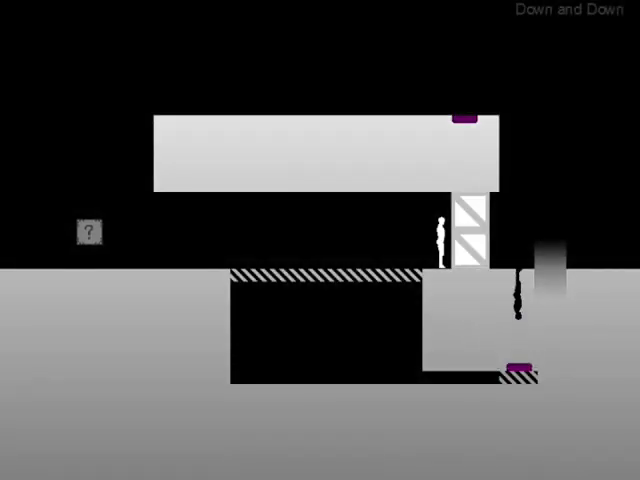
{"action": "key", "text": "Right"}
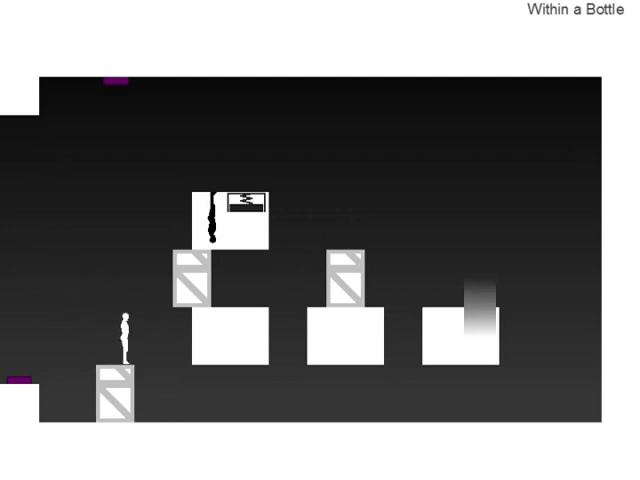
Shove the upper crate and push the floor crate right into place between the blocks
{"action": "key", "text": "Right"}
{"action": "key", "text": "Left"}
{"action": "key", "text": "Up"}
{"action": "key", "text": "Right"}
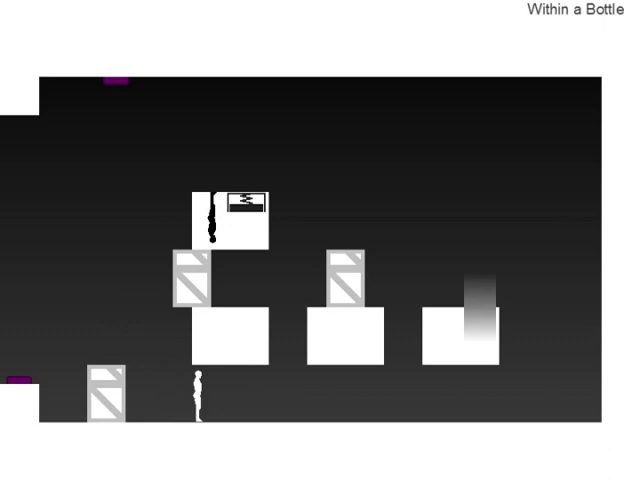
{"action": "key", "text": "Up"}
{"action": "key", "text": "Right"}
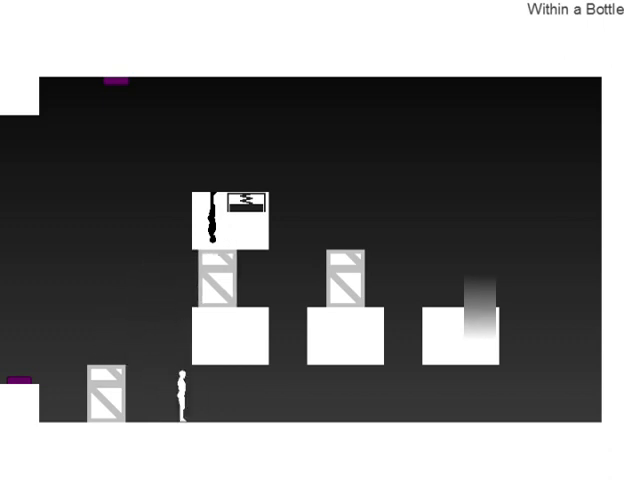
{"action": "key", "text": "Right"}
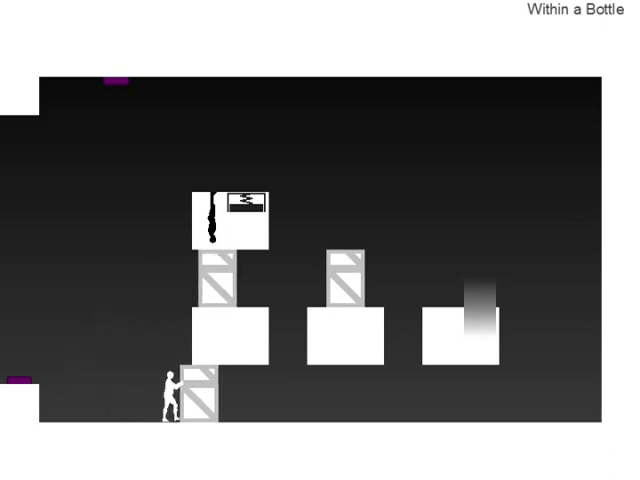
{"action": "key", "text": "Right"}
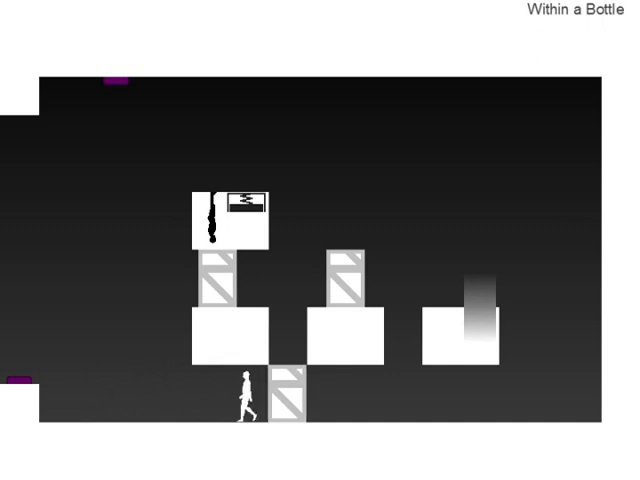
Leave through the left opening, cross the ceiling through the top-left portal, and land upright
{"action": "key", "text": "Left"}
{"action": "key", "text": "Up"}
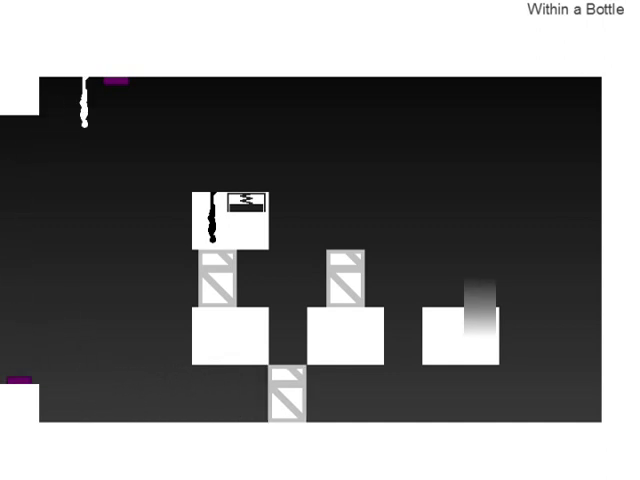
{"action": "key", "text": "Right"}
{"action": "key", "text": "Left"}
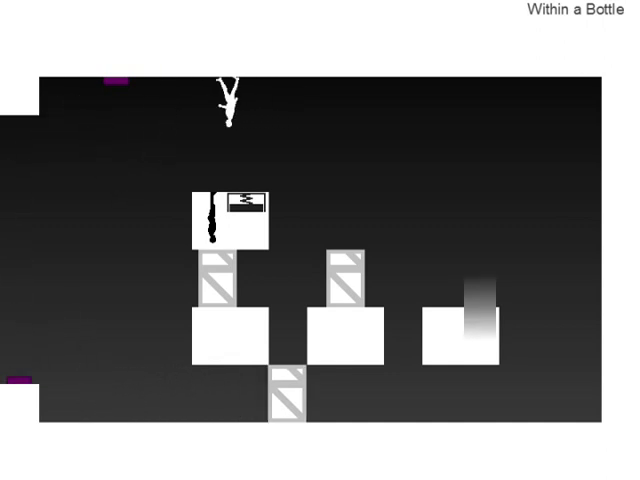
{"action": "key", "text": "Right"}
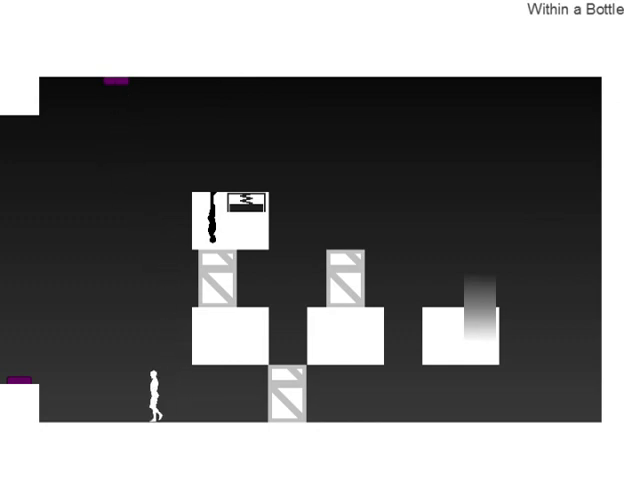
{"action": "key", "text": "Left"}
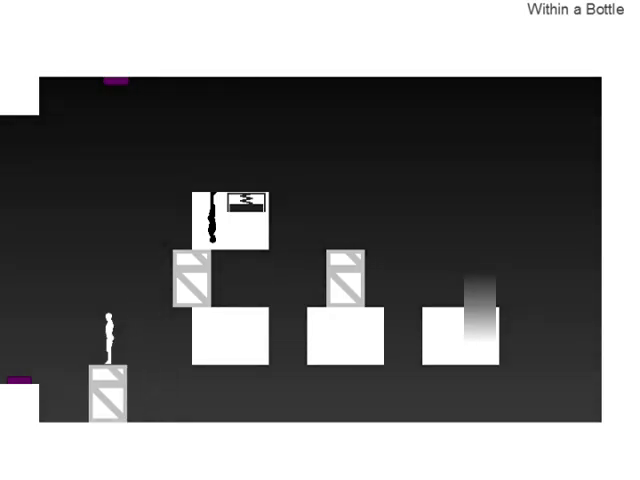
Nudge the floor crate right, drop from the ceiling, and shift the crate from the left edge
{"action": "key", "text": "Right"}
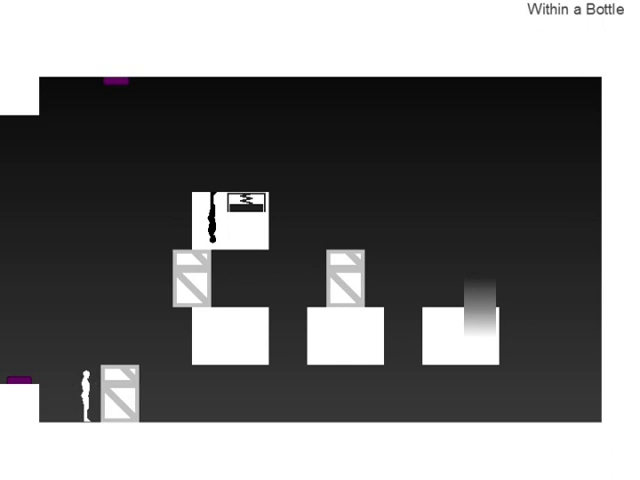
{"action": "key", "text": "Right"}
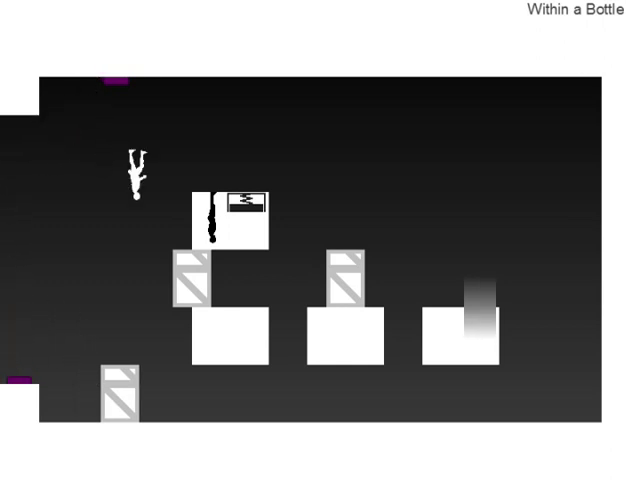
{"action": "key", "text": "Up"}
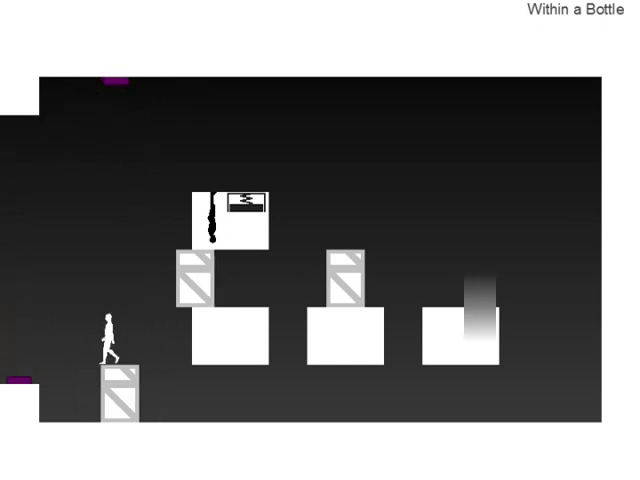
{"action": "key", "text": "Left"}
{"action": "key", "text": "Right"}
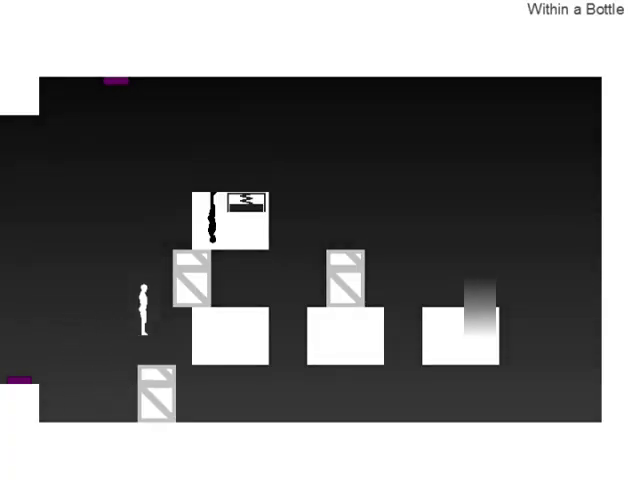
Push crates off the white blocks into the gap below, then restart the level and select the black figure
{"action": "key", "text": "Right"}
{"action": "key", "text": "Up"}
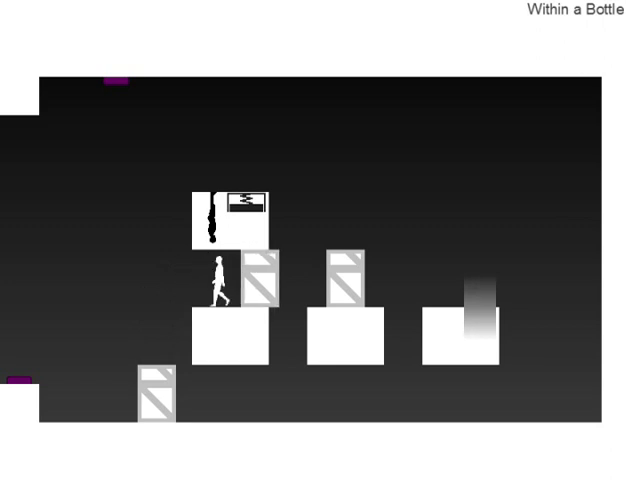
{"action": "key", "text": "Left"}
{"action": "key", "text": "Right"}
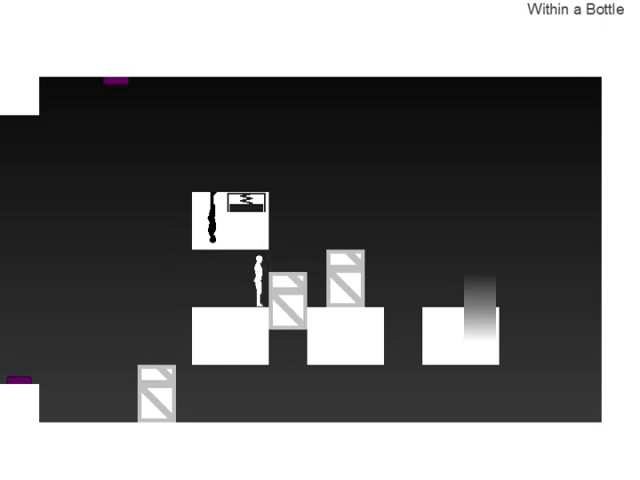
{"action": "key", "text": "Up"}
{"action": "key", "text": "Right"}
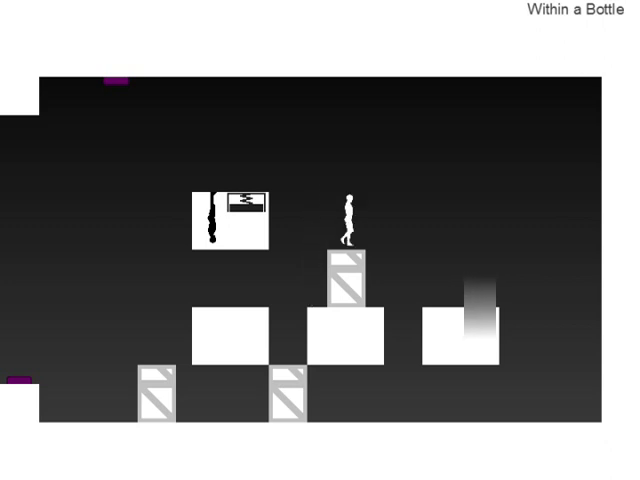
{"action": "key", "text": "Left"}
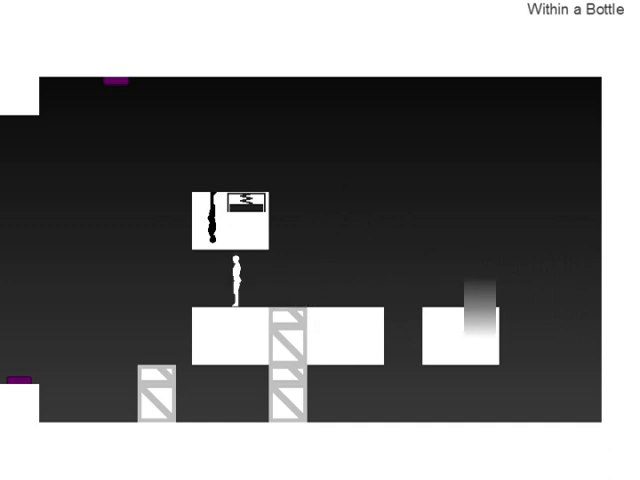
{"action": "key", "text": "r"}
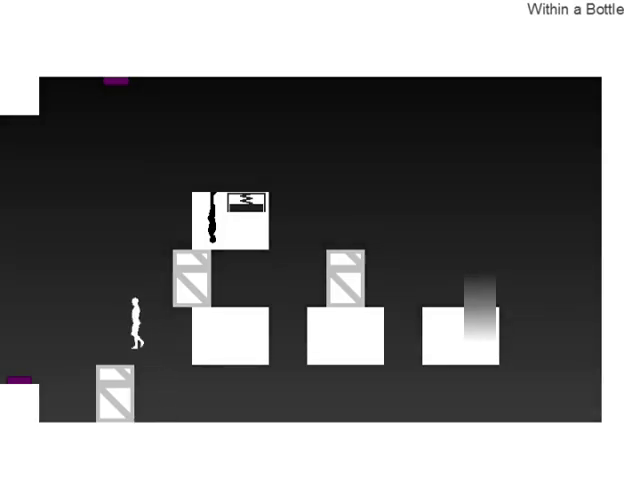
{"action": "key", "text": "space"}
Nudge the black figure, then walk the white figure up onto the crate
{"action": "key", "text": "Right"}
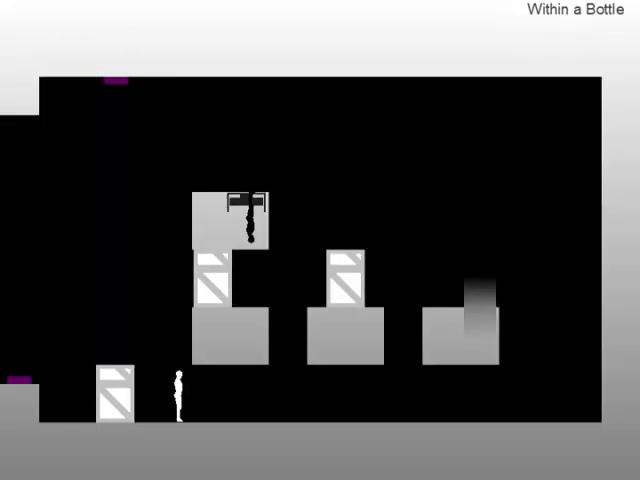
{"action": "key", "text": "Left"}
{"action": "key", "text": "space"}
{"action": "key", "text": "Right"}
{"action": "key", "text": "Left"}
{"action": "key", "text": "Up"}
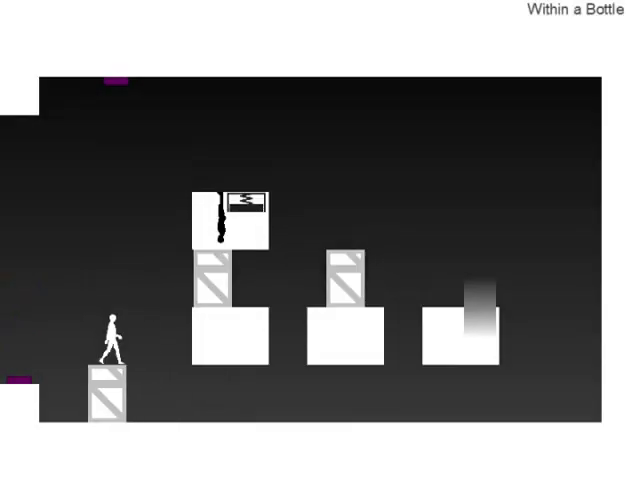
{"action": "key", "text": "Right"}
Push the lower and upper crates right, then shift the black figure right
{"action": "key", "text": "Left"}
{"action": "key", "text": "Right"}
{"action": "key", "text": "Up"}
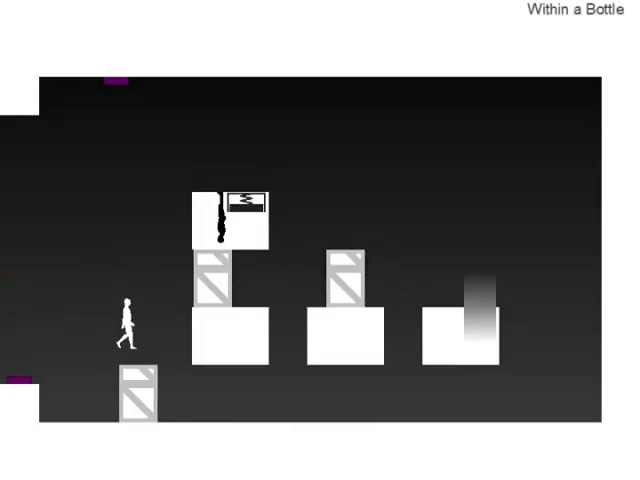
{"action": "key", "text": "Up"}
{"action": "key", "text": "Right"}
{"action": "key", "text": "space"}
{"action": "key", "text": "Right"}
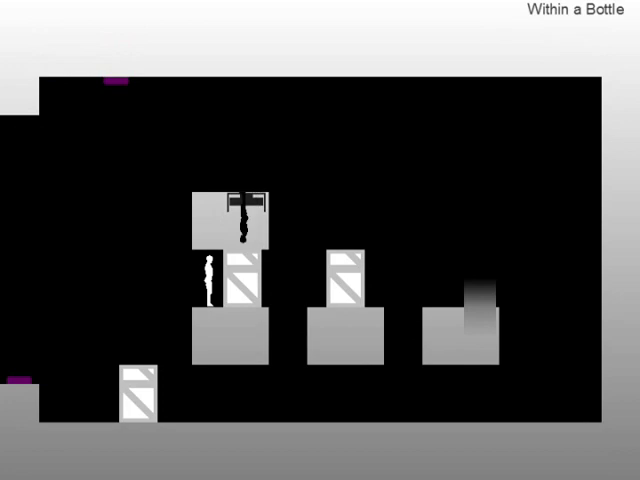
{"action": "key", "text": "space"}
Put the white figure on the middle block and drop the black figure below its block
{"action": "key", "text": "Left"}
{"action": "key", "text": "Left"}
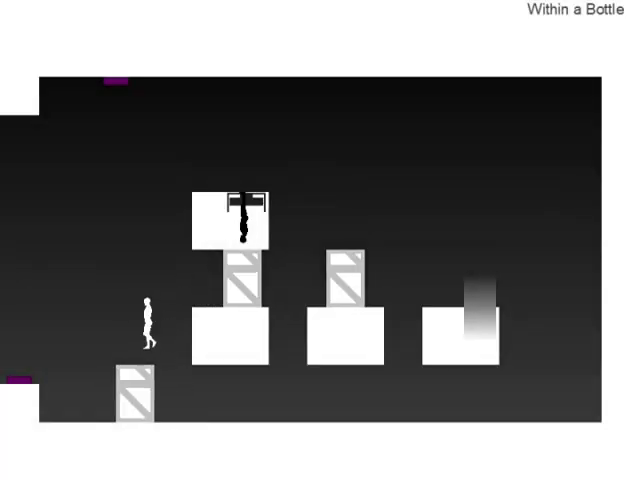
{"action": "key", "text": "Right"}
{"action": "key", "text": "Up"}
{"action": "key", "text": "Right"}
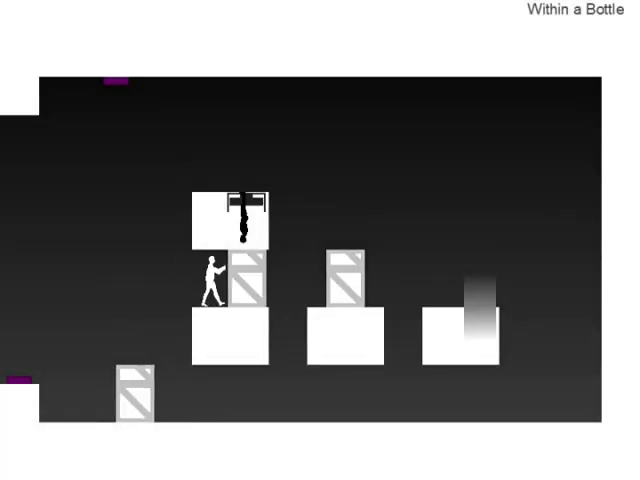
{"action": "key", "text": "space"}
{"action": "key", "text": "Up"}
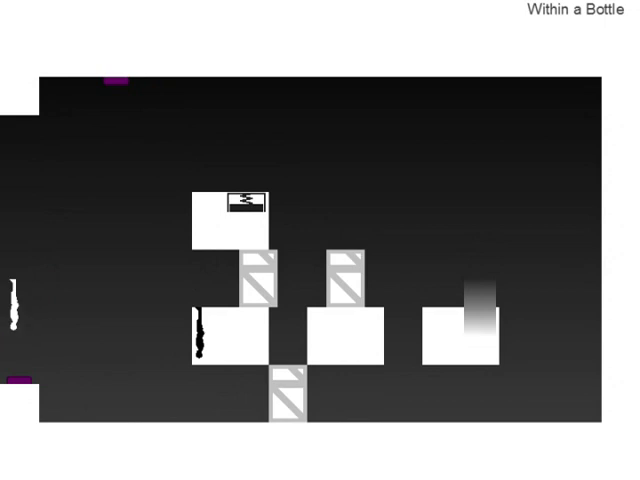
Cross the ceiling with the white figure via the purple pad and land on the white block
{"action": "key", "text": "Right"}
{"action": "key", "text": "Right"}
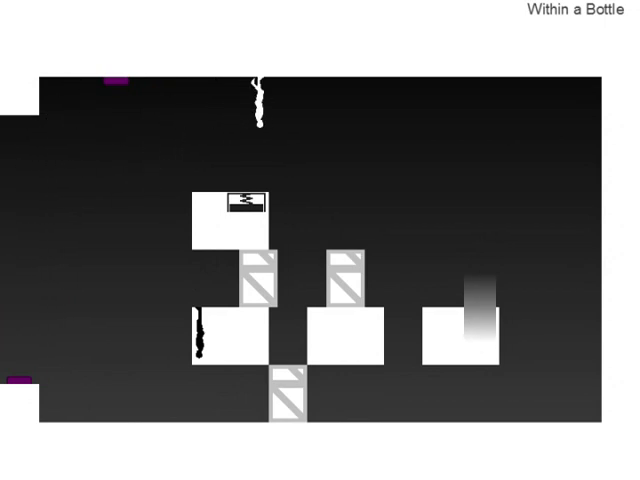
{"action": "key", "text": "Up"}
{"action": "key", "text": "Left"}
{"action": "key", "text": "Left"}
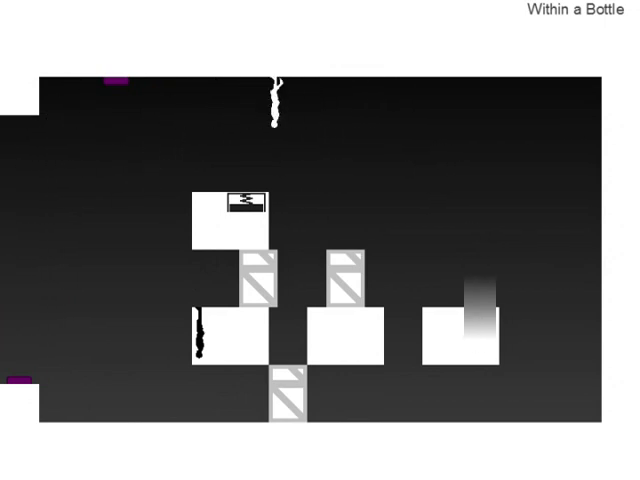
{"action": "key", "text": "Up"}
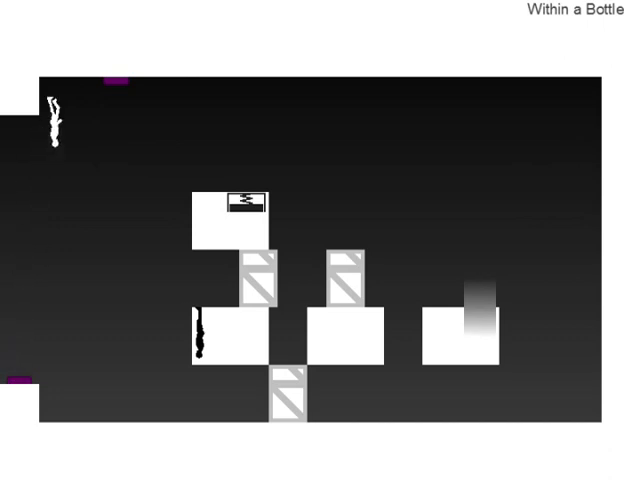
{"action": "key", "text": "Left"}
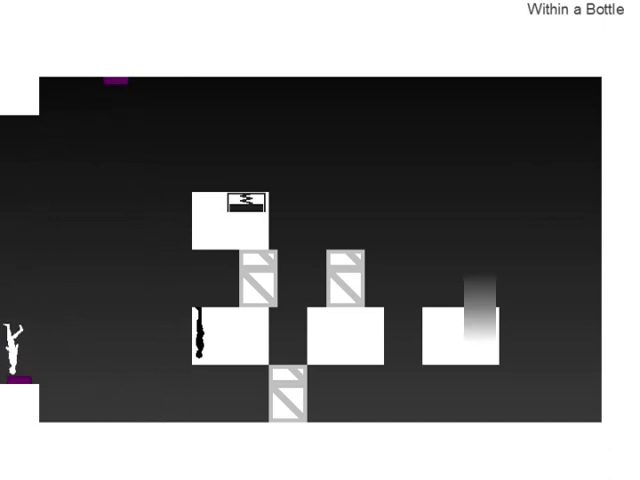
{"action": "key", "text": "Right"}
{"action": "key", "text": "Left"}
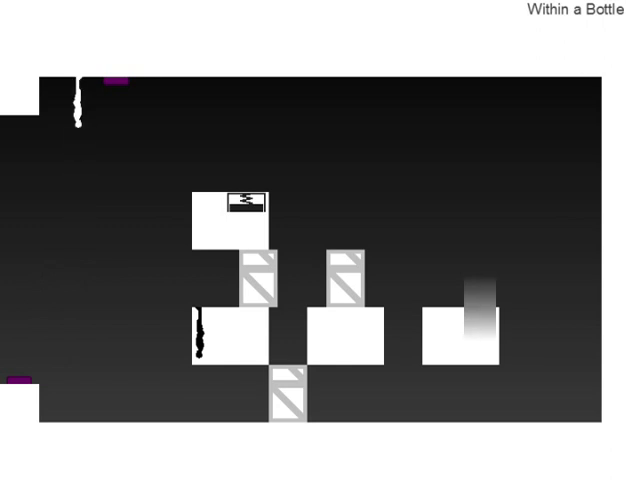
{"action": "key", "text": "Right"}
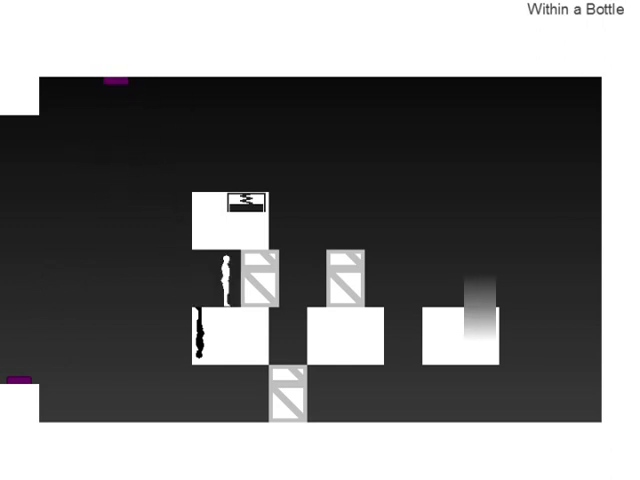
Push the upper crate right into the gap and nudge the left floor crate left
{"action": "key", "text": "Right"}
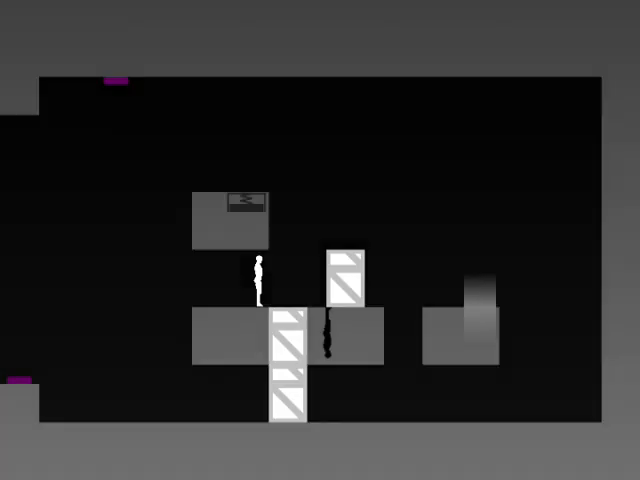
{"action": "key", "text": "Right"}
{"action": "key", "text": "Right"}
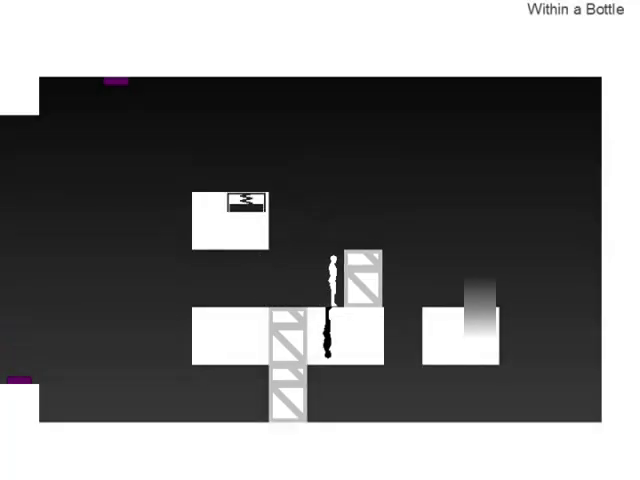
{"action": "key", "text": "Left"}
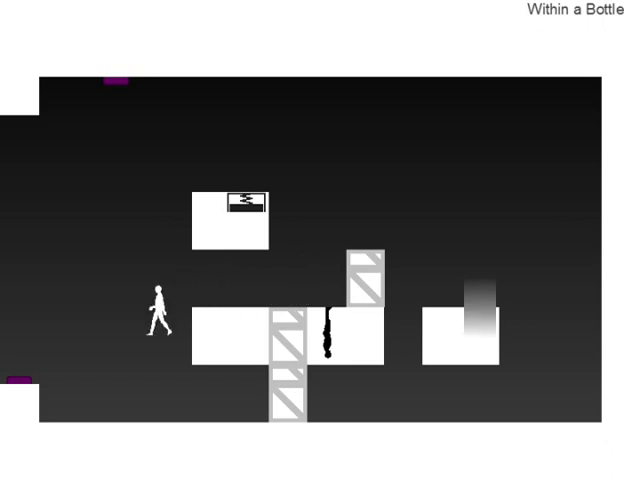
{"action": "key", "text": "Right"}
{"action": "key", "text": "Left"}
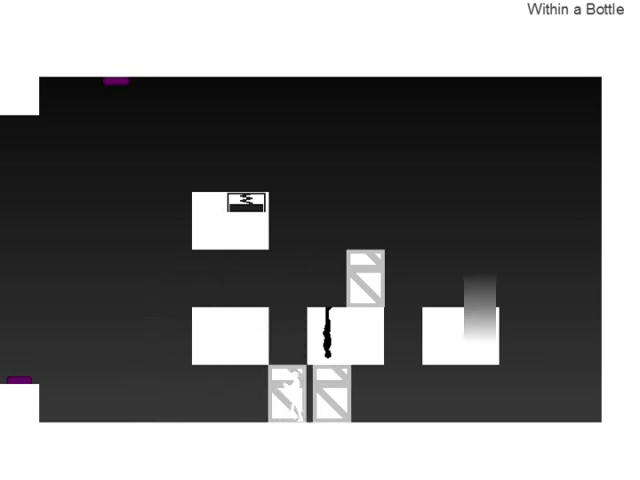
{"action": "key", "text": "Right"}
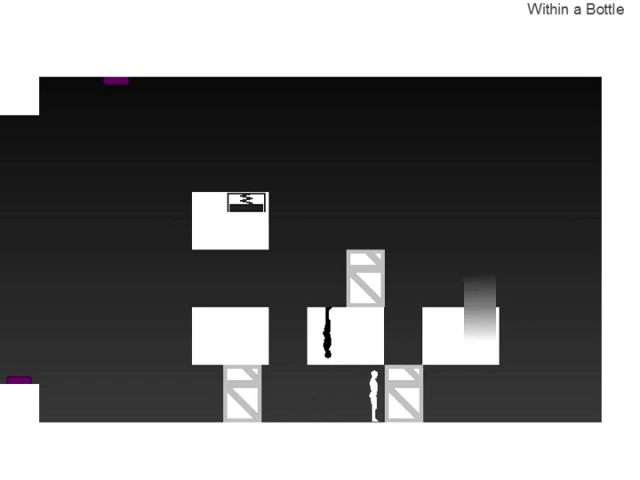
{"action": "key", "text": "Left"}
{"action": "key", "text": "Left"}
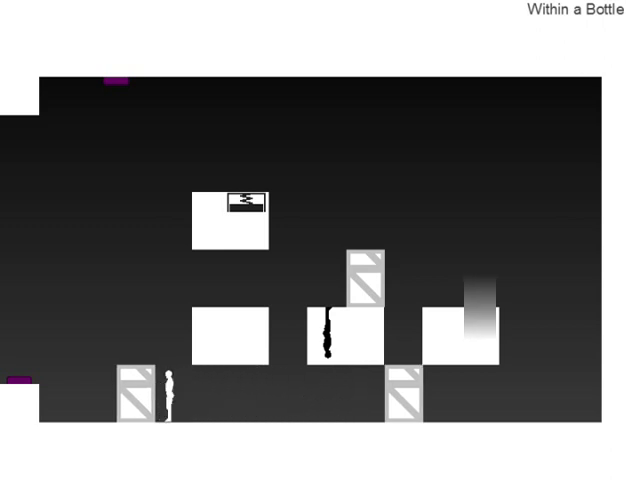
Climb from the crate onto the white block and push the crate left into position
{"action": "key", "text": "Up"}
{"action": "key", "text": "Right"}
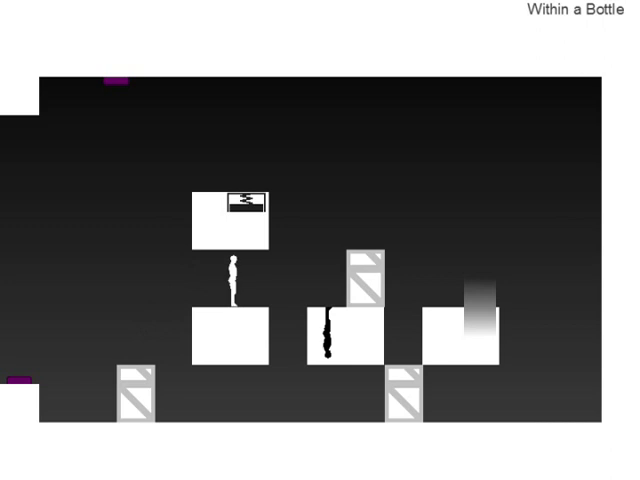
{"action": "key", "text": "Left"}
{"action": "key", "text": "Up"}
{"action": "key", "text": "Right"}
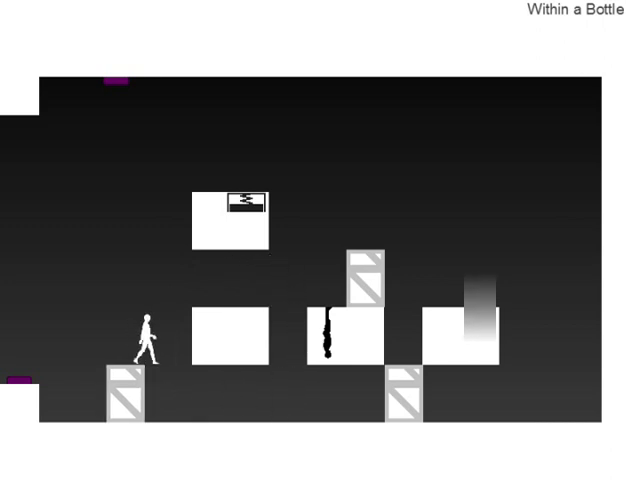
{"action": "key", "text": "Up"}
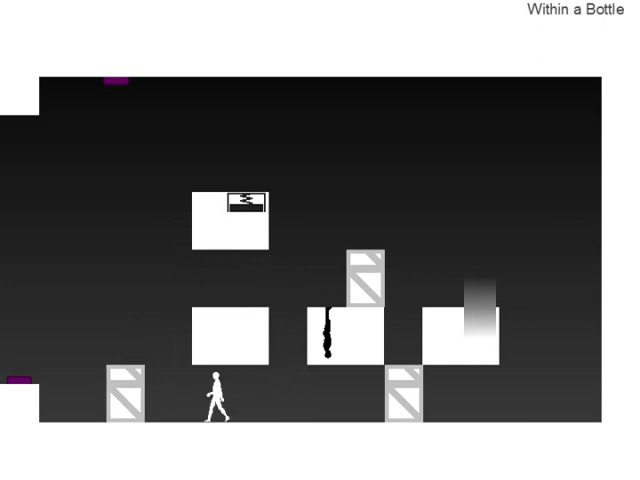
{"action": "key", "text": "Left"}
{"action": "key", "text": "Up"}
{"action": "key", "text": "Right"}
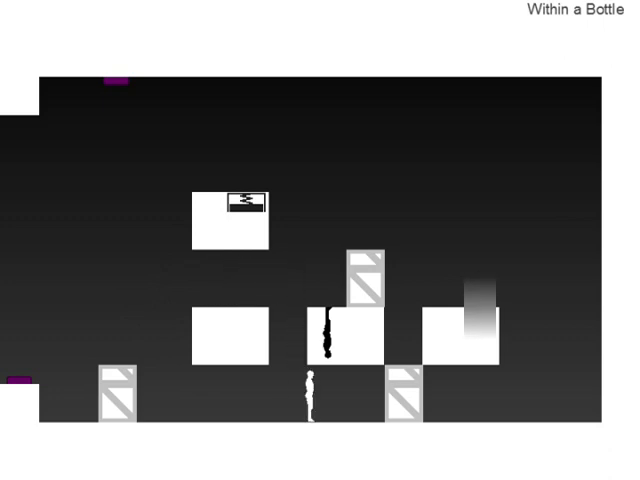
Hop on and off the crate, pushing it right and returning to it on the floor
{"action": "key", "text": "Left"}
{"action": "key", "text": "Up"}
{"action": "key", "text": "Right"}
{"action": "key", "text": "Left"}
{"action": "key", "text": "Up"}
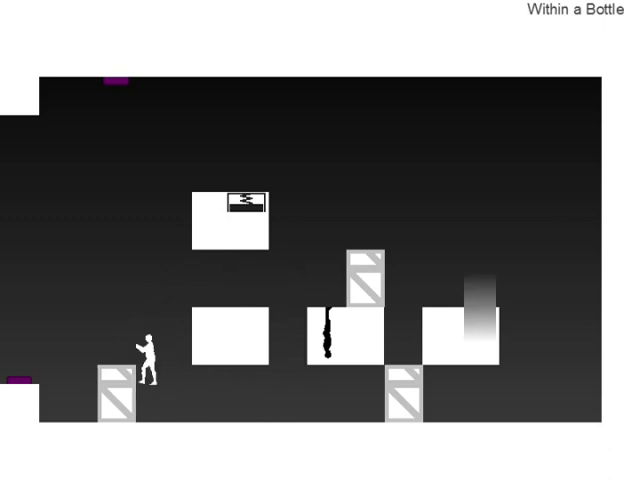
{"action": "key", "text": "Left"}
{"action": "key", "text": "Right"}
{"action": "key", "text": "Up"}
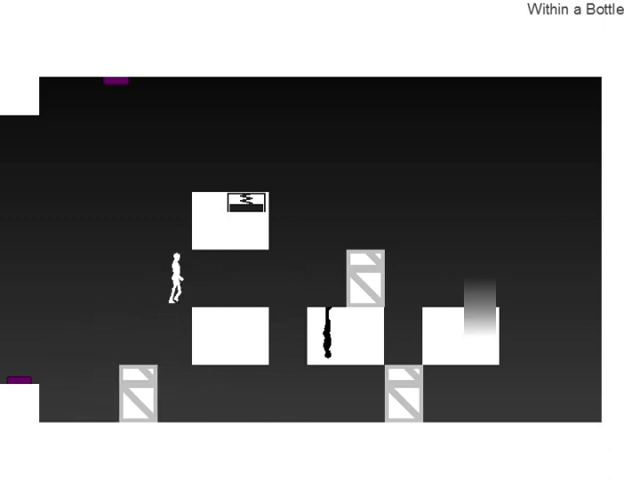
{"action": "key", "text": "Right"}
{"action": "key", "text": "Left"}
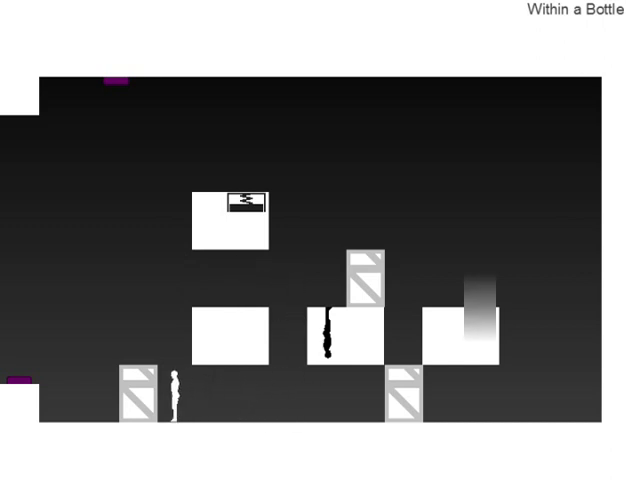
Climb the crate onto the white block above, then walk back against the crate
{"action": "key", "text": "Up"}
{"action": "key", "text": "Left"}
{"action": "key", "text": "Up"}
{"action": "key", "text": "Right"}
{"action": "key", "text": "Right"}
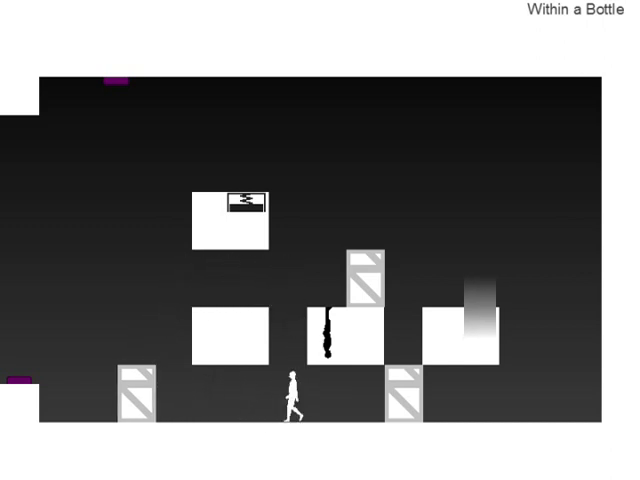
{"action": "key", "text": "Left"}
{"action": "key", "text": "Right"}
{"action": "key", "text": "Left"}
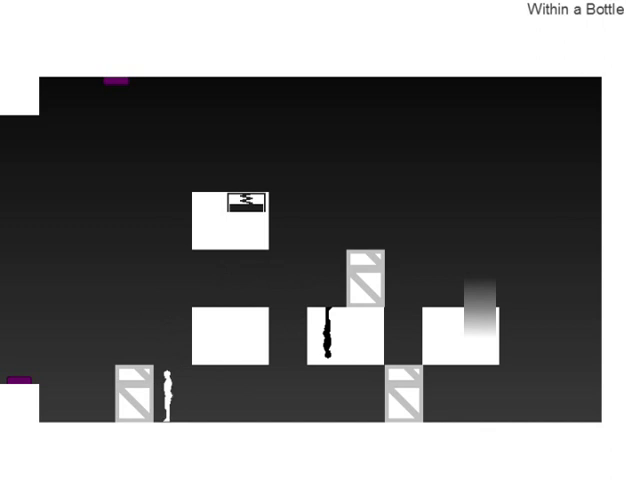
Jump up beside the upper white block, then drop to the floor heading left
{"action": "key", "text": "Right"}
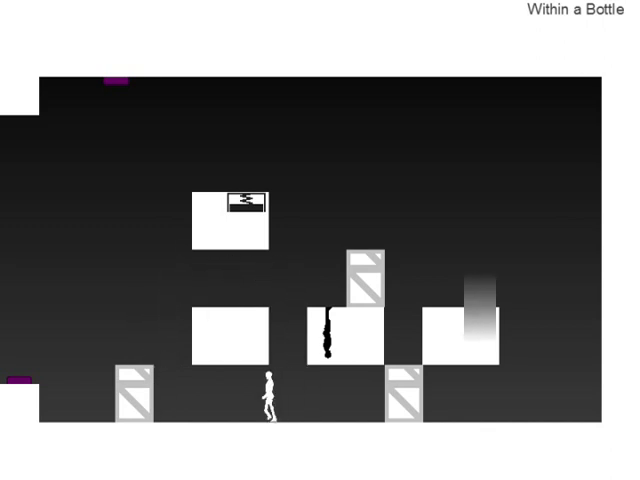
{"action": "key", "text": "Left"}
{"action": "key", "text": "Right"}
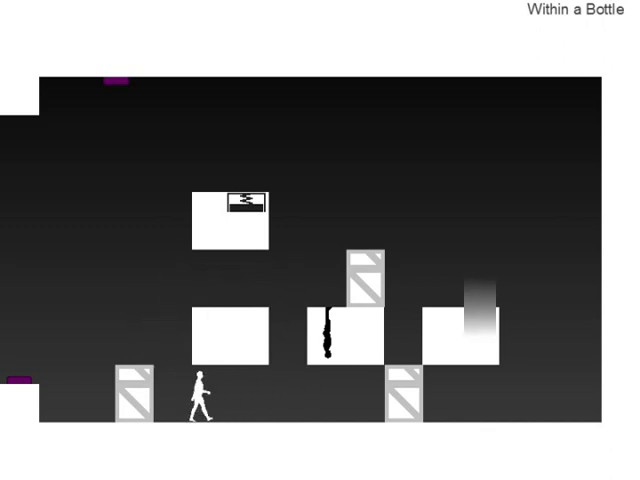
{"action": "key", "text": "Left"}
{"action": "key", "text": "Up"}
{"action": "key", "text": "Right"}
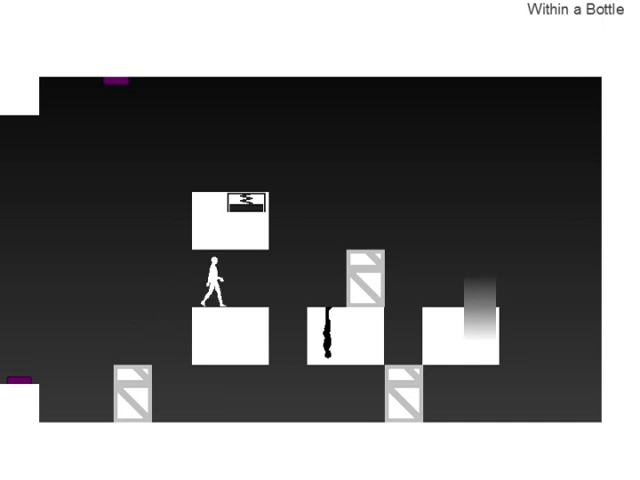
{"action": "key", "text": "Right"}
{"action": "key", "text": "Left"}
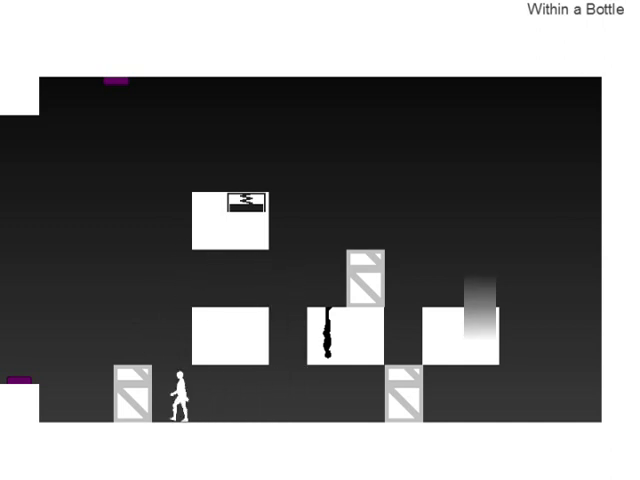
Hop onto the crate, jump back left, and return along the floor to it
{"action": "key", "text": "Up"}
{"action": "key", "text": "Left"}
{"action": "key", "text": "Right"}
{"action": "key", "text": "Left"}
{"action": "key", "text": "Up"}
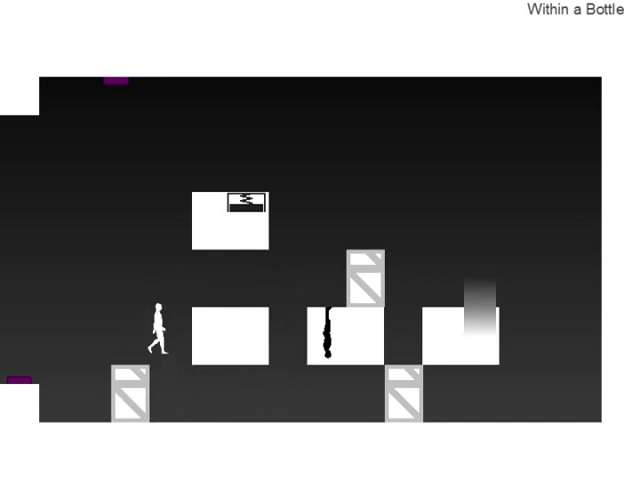
{"action": "key", "text": "Right"}
{"action": "key", "text": "Left"}
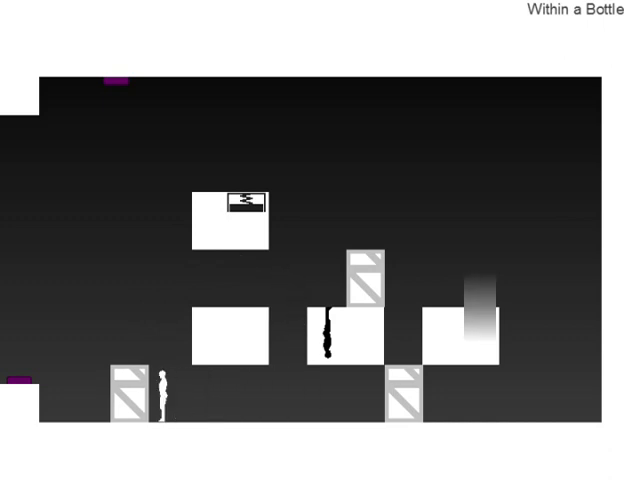
Climb from the crate onto the middle-left block and come back down
{"action": "key", "text": "Up"}
{"action": "key", "text": "Right"}
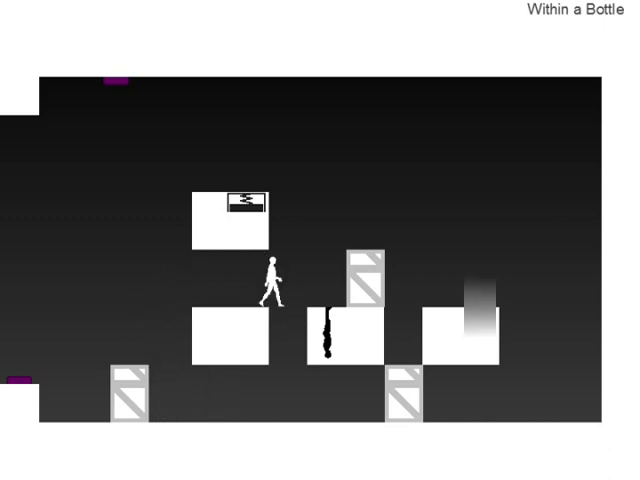
{"action": "key", "text": "Left"}
{"action": "key", "text": "Up"}
{"action": "key", "text": "Right"}
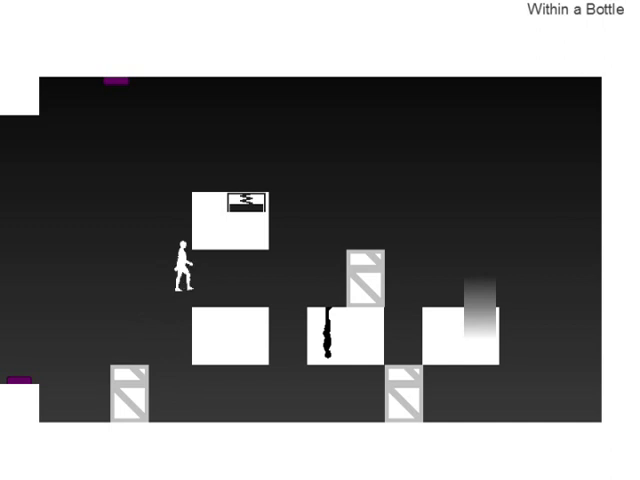
{"action": "key", "text": "Left"}
Push the crate while climbing across the block, reaching the left ledge to flip gravity
{"action": "key", "text": "Left"}
{"action": "key", "text": "Up"}
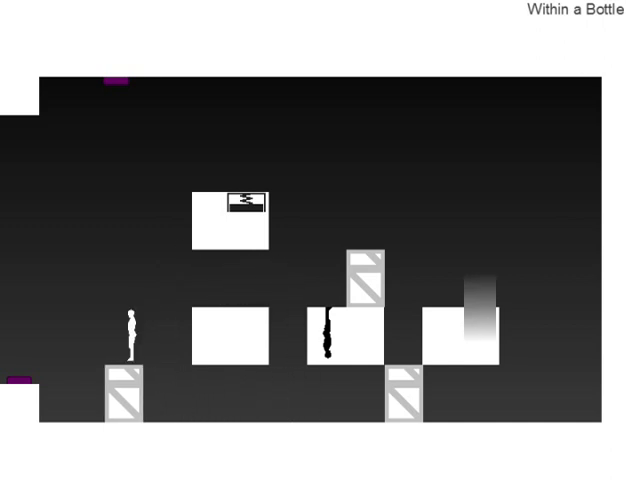
{"action": "key", "text": "Up"}
{"action": "key", "text": "Right"}
{"action": "key", "text": "Left"}
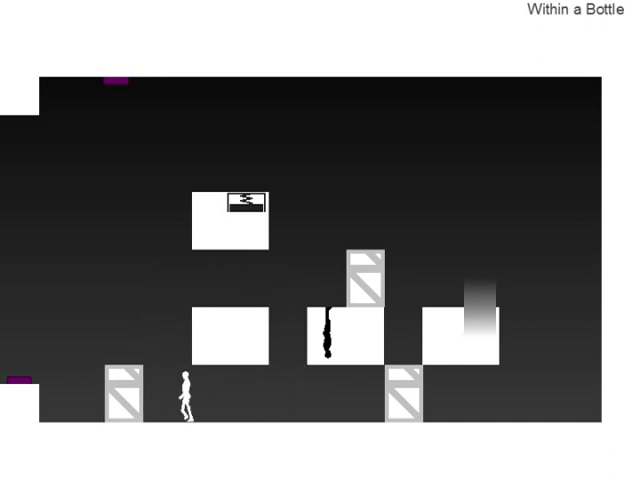
{"action": "key", "text": "Up"}
{"action": "key", "text": "Right"}
{"action": "key", "text": "Right"}
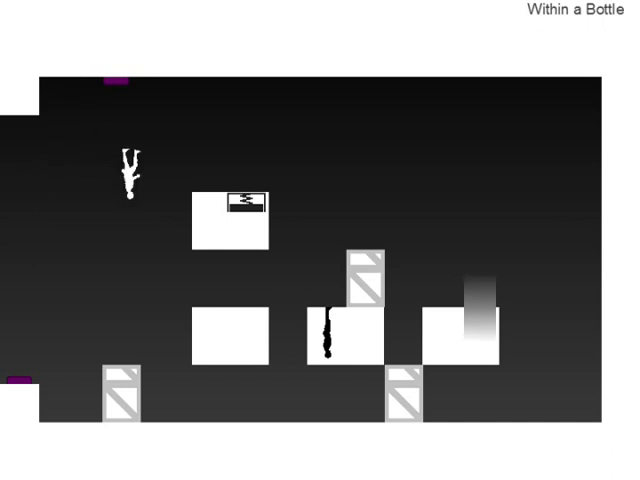
Drop from the ceiling onto the middle-left block, then jump over the crate and push it right
{"action": "key", "text": "Up"}
{"action": "key", "text": "Left"}
{"action": "key", "text": "Left"}
{"action": "key", "text": "Up"}
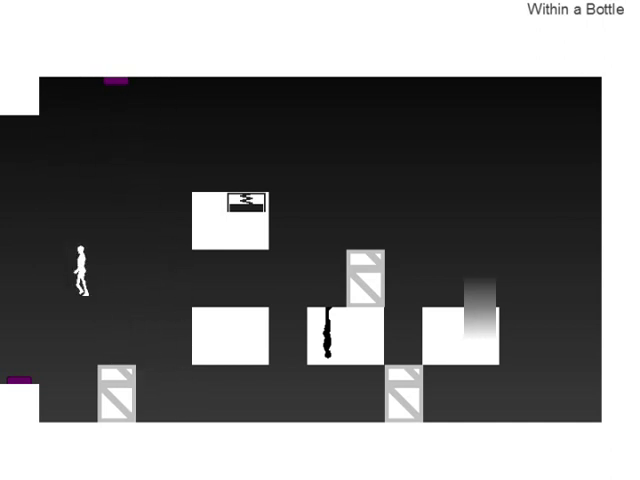
{"action": "key", "text": "Right"}
{"action": "key", "text": "Up"}
{"action": "key", "text": "Up"}
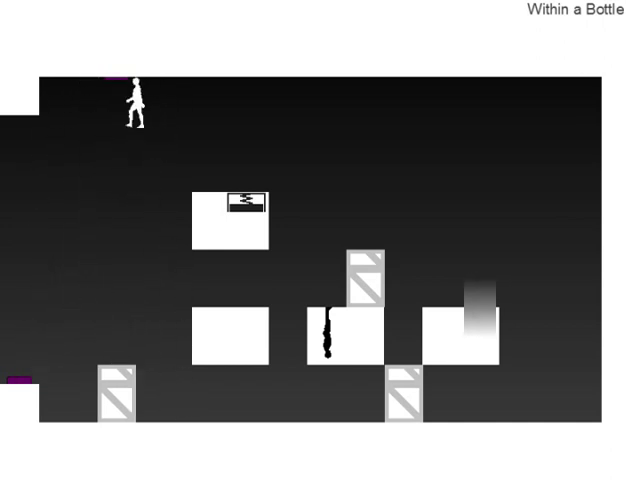
{"action": "key", "text": "Right"}
{"action": "key", "text": "Right"}
{"action": "key", "text": "Left"}
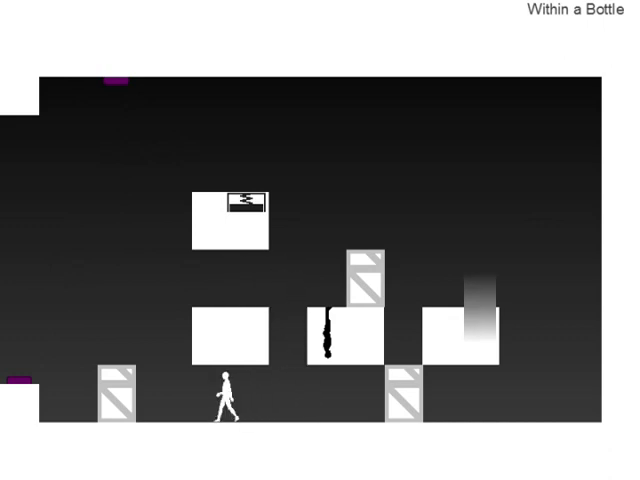
{"action": "key", "text": "Up"}
{"action": "key", "text": "Right"}
{"action": "key", "text": "Right"}
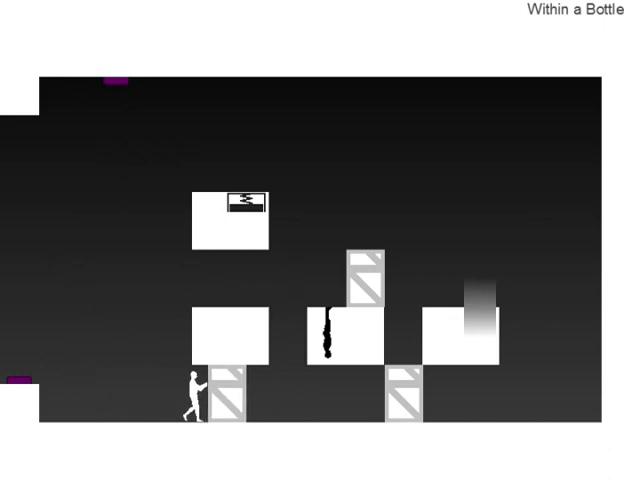
Flip gravity at the far left, cross the ceiling, and push the crate into the middle gap
{"action": "key", "text": "Left"}
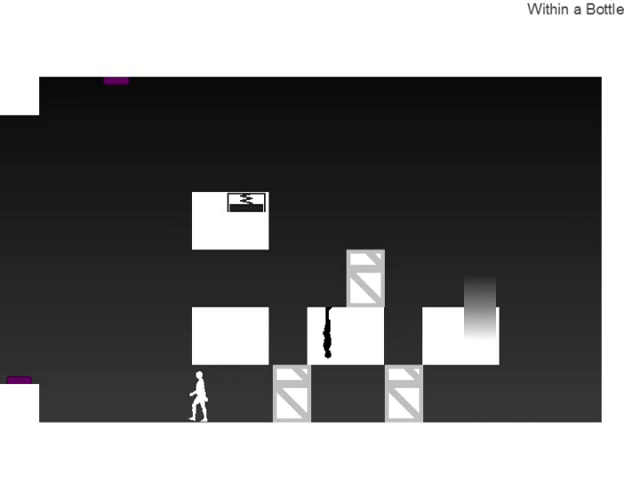
{"action": "key", "text": "Up"}
{"action": "key", "text": "Right"}
{"action": "key", "text": "Up"}
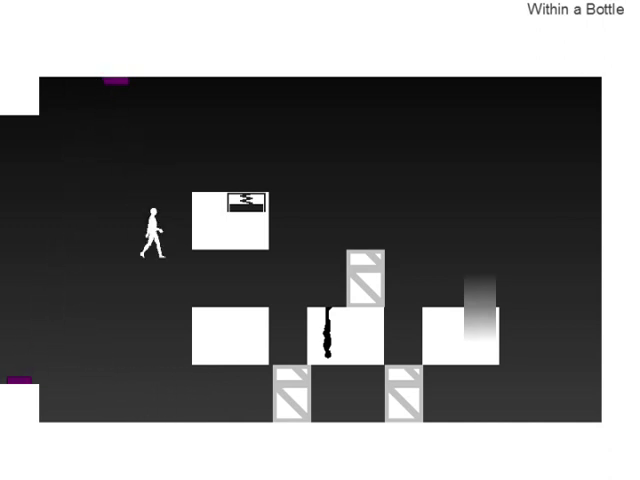
{"action": "key", "text": "Left"}
{"action": "key", "text": "Up"}
{"action": "key", "text": "Right"}
{"action": "key", "text": "Up"}
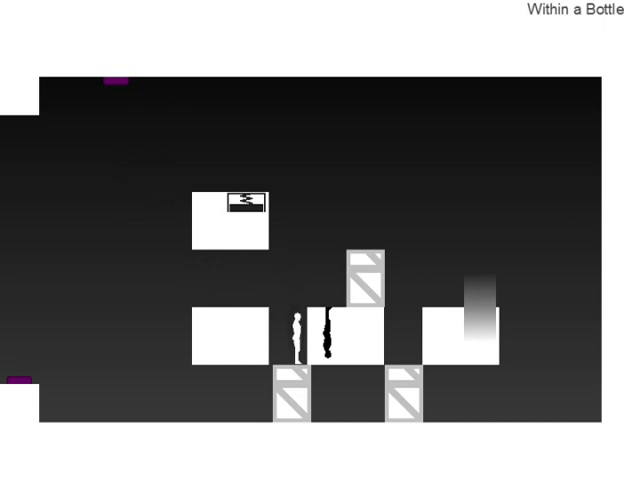
{"action": "key", "text": "Up"}
{"action": "key", "text": "Right"}
Walk the black figure right, then swap back and walk the white figure to the exit
{"action": "key", "text": "space"}
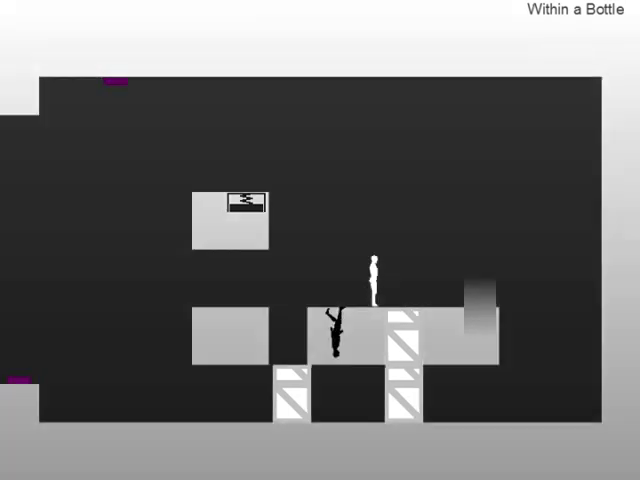
{"action": "key", "text": "Right"}
{"action": "key", "text": "space"}
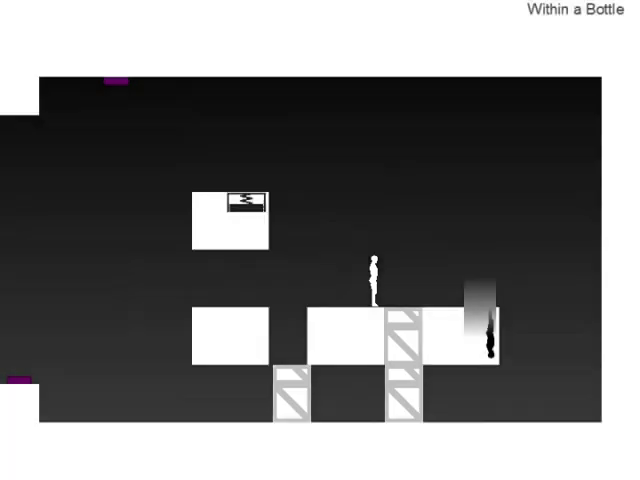
{"action": "key", "text": "Right"}
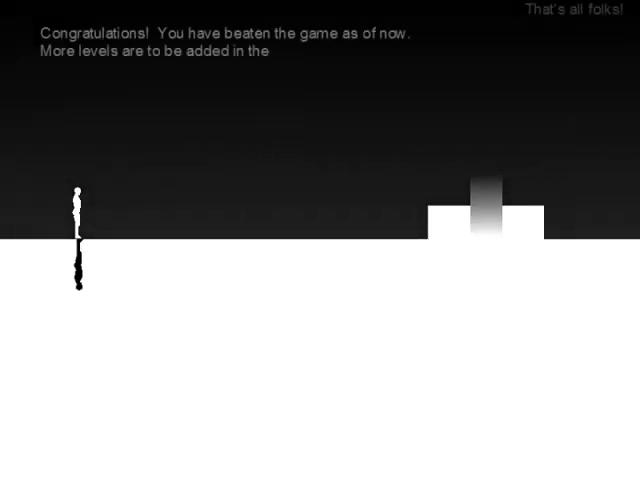
Walk right onto the finish block, then walk the black figure right along the ground
{"action": "key", "text": "Right"}
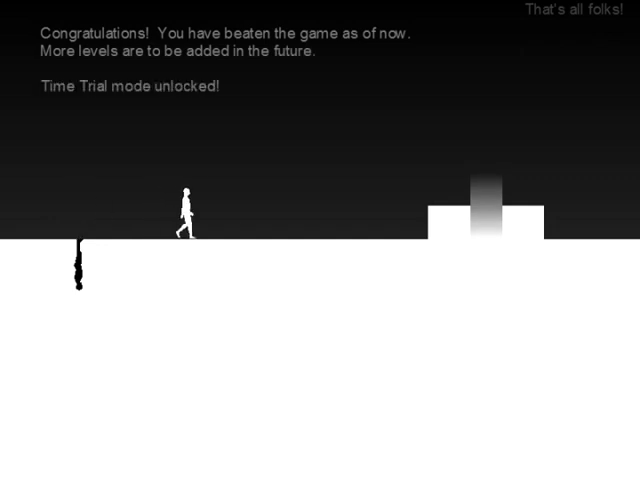
{"action": "key", "text": "Right"}
{"action": "key", "text": "Up"}
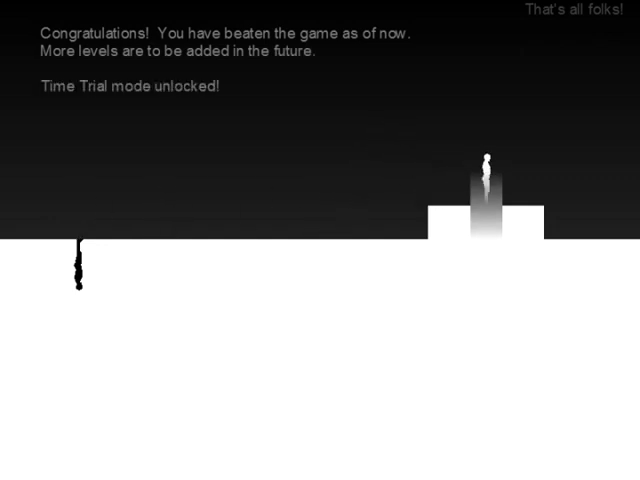
{"action": "key", "text": "Right"}
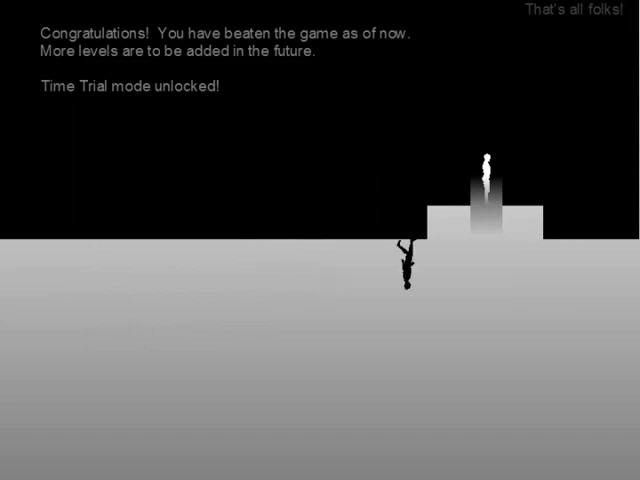